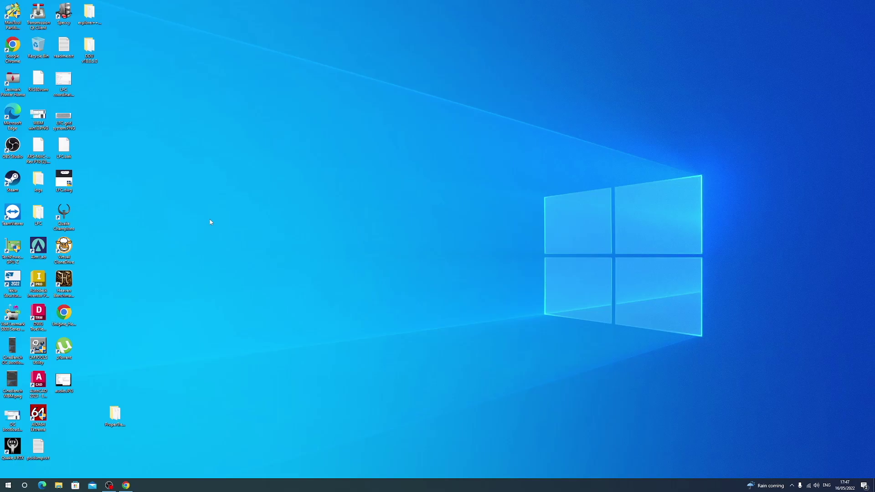
{"action": "right_click", "coordinate": [158, 171]}
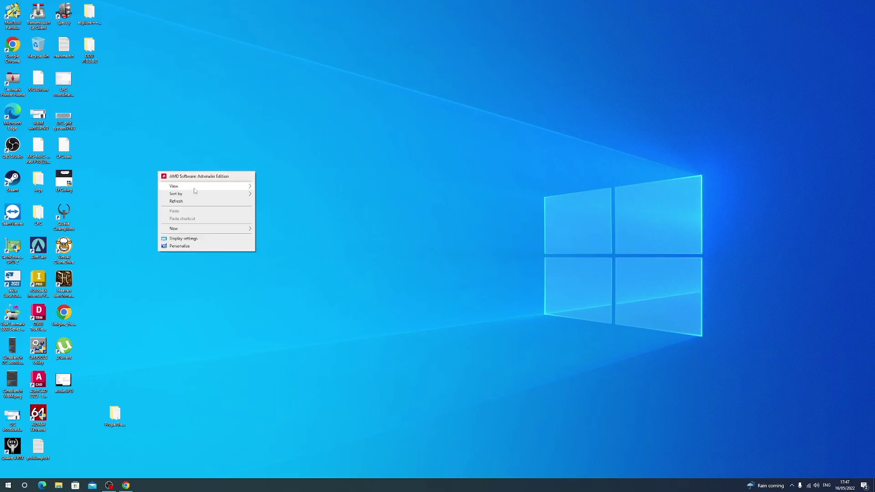
{"action": "right_click", "coordinate": [204, 141]}
{"action": "left_click", "coordinate": [252, 171]}
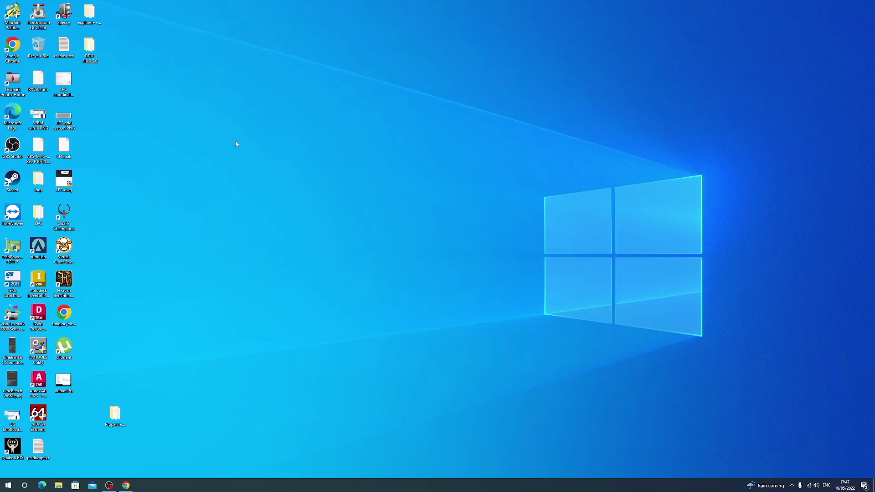
{"action": "left_click_drag", "start_coordinate": [294, 44], "coordinate": [372, 87]}
{"action": "left_click_drag", "start_coordinate": [299, 28], "coordinate": [359, 79]}
{"action": "right_click", "coordinate": [171, 98]}
{"action": "left_click", "coordinate": [185, 122]}
Step: Open Device Manager and bring up the properties of the AMD Radeon RX 6600 XT display adapter
{"action": "right_click", "coordinate": [8, 488]}
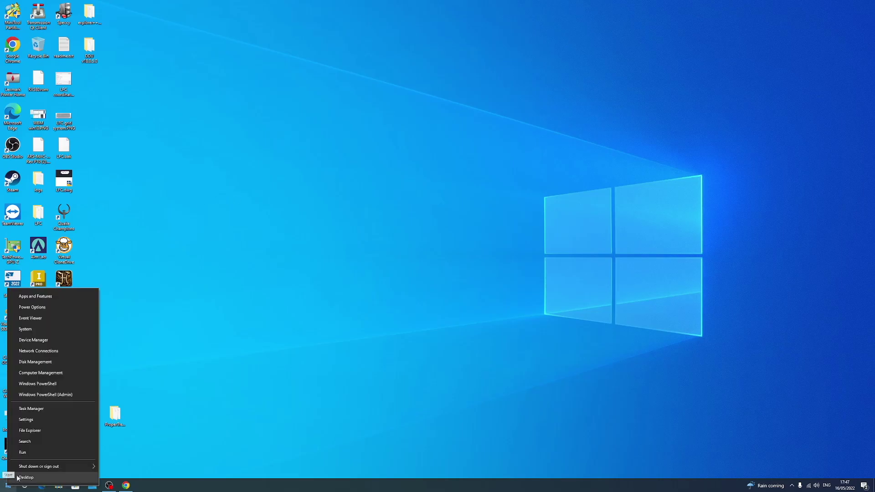
{"action": "left_click", "coordinate": [30, 341]}
{"action": "left_click_drag", "start_coordinate": [208, 21], "coordinate": [340, 34]}
{"action": "left_click", "coordinate": [170, 82]}
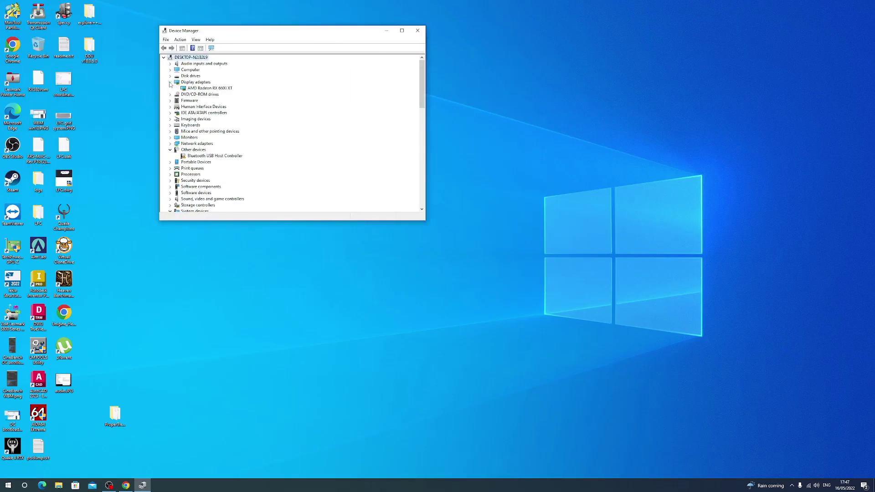
{"action": "left_click", "coordinate": [212, 90]}
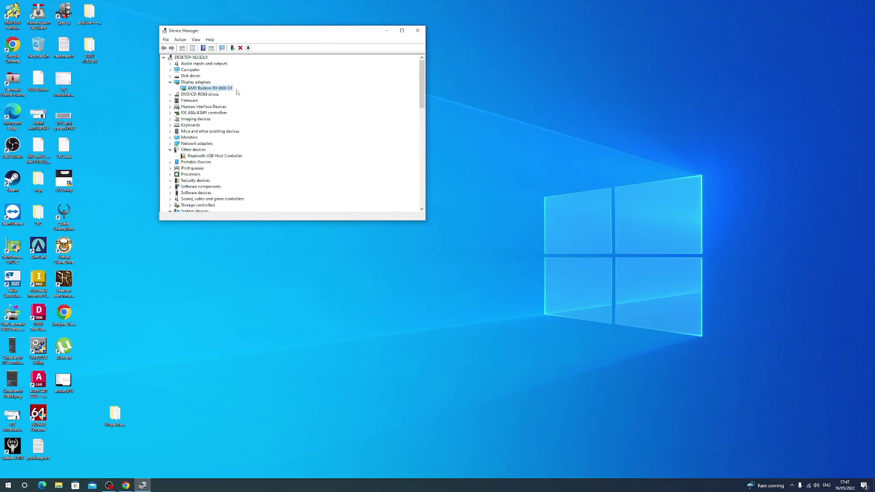
{"action": "right_click", "coordinate": [203, 89]}
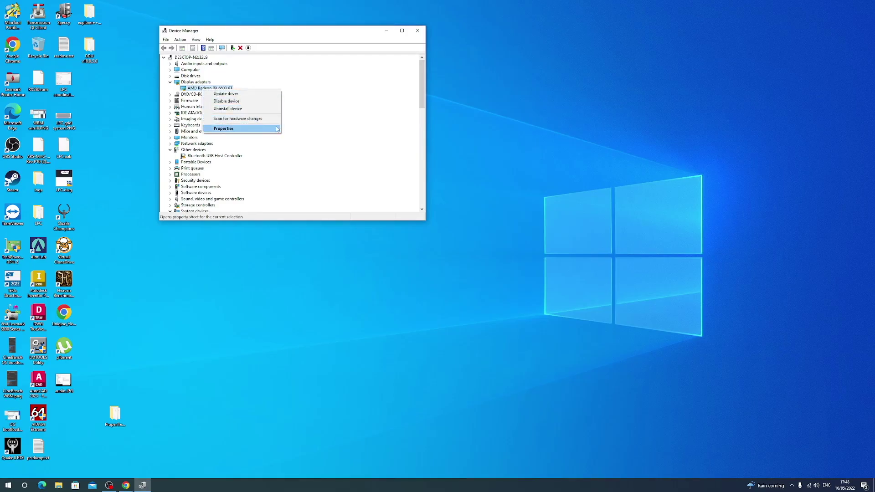
{"action": "left_click", "coordinate": [246, 128]}
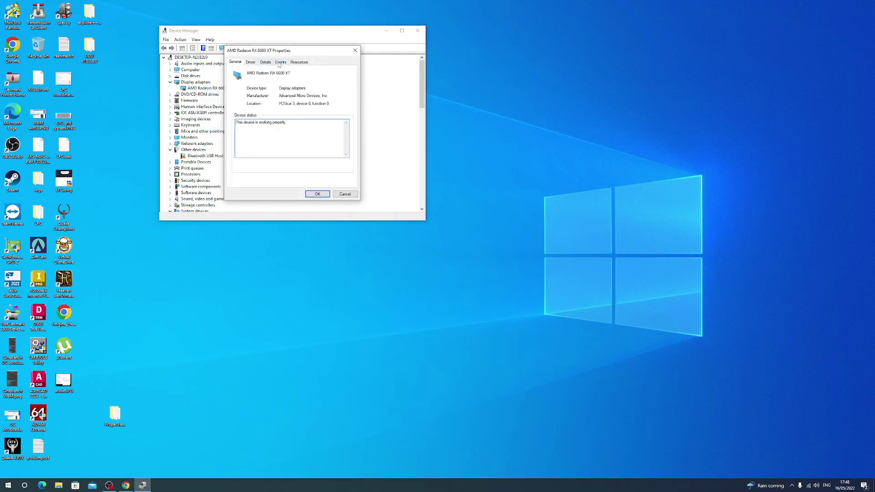
Step: Show the Location paths property in the graphics card's details
{"action": "left_click", "coordinate": [252, 64]}
{"action": "left_click", "coordinate": [266, 63]}
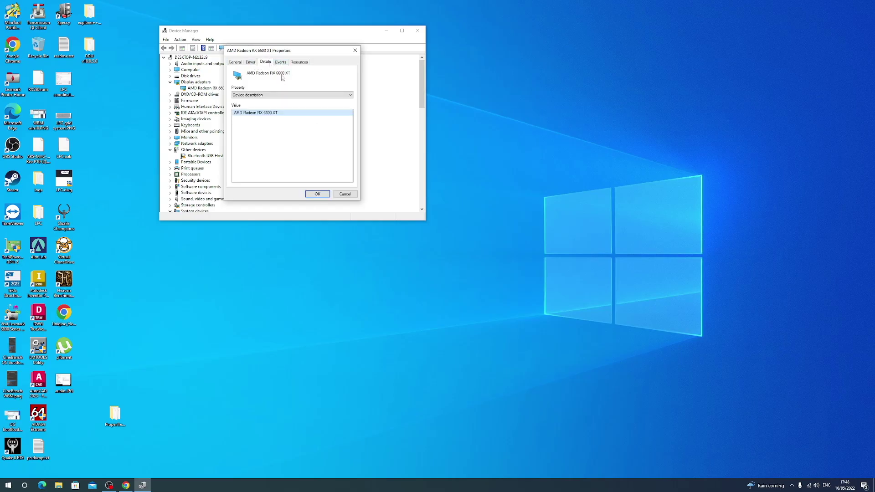
{"action": "left_click", "coordinate": [270, 95]}
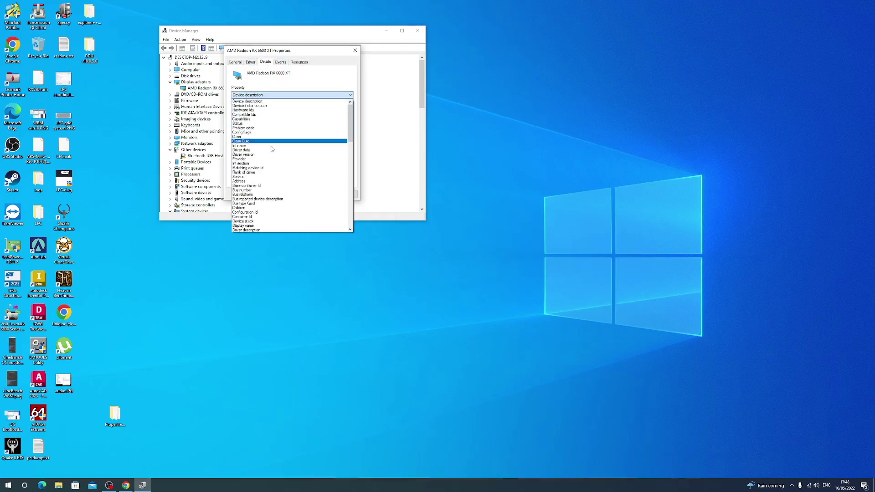
{"action": "left_click_drag", "start_coordinate": [350, 132], "coordinate": [350, 157]}
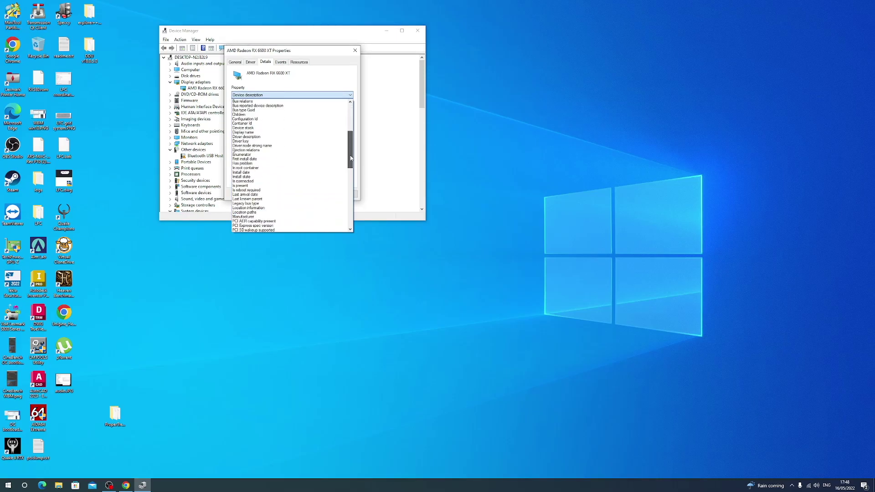
{"action": "left_click", "coordinate": [294, 212]}
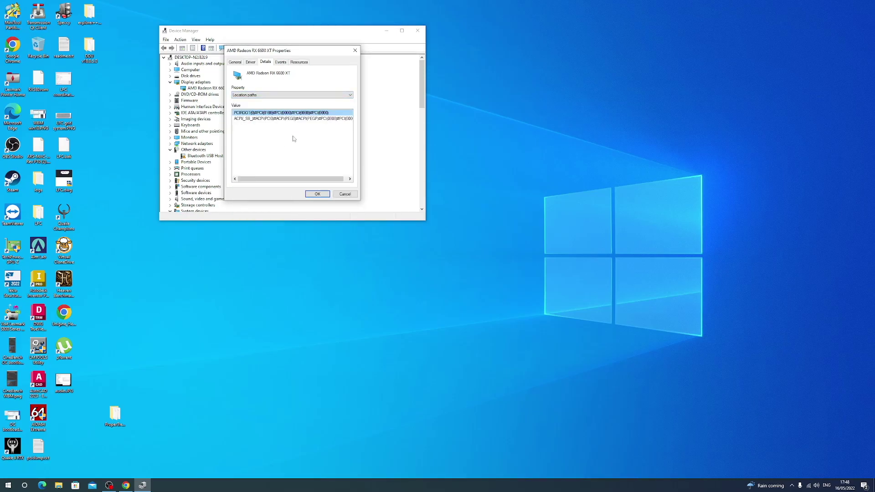
Step: Copy the card's ACPI location path and paste it into a new Notepad document
{"action": "left_click_drag", "start_coordinate": [285, 52], "coordinate": [343, 63]}
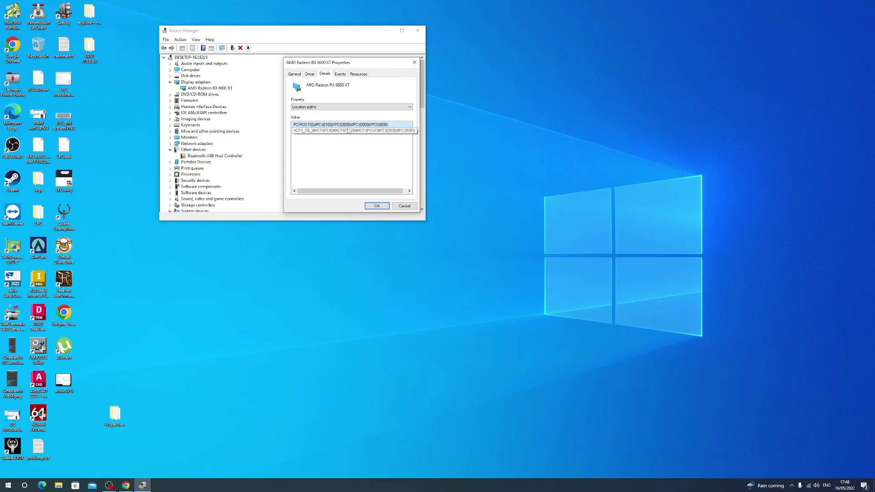
{"action": "right_click", "coordinate": [306, 132]}
{"action": "left_click", "coordinate": [320, 136]}
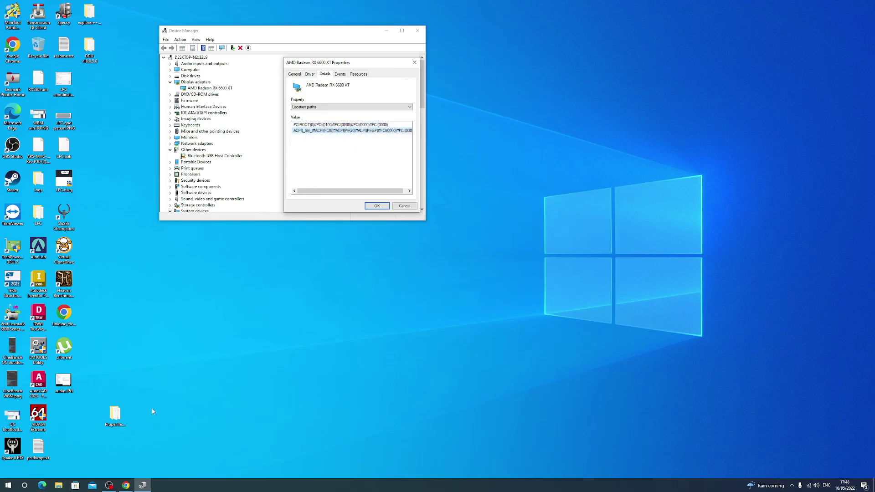
{"action": "left_click", "coordinate": [13, 486]}
{"action": "type", "text": "n"}
{"action": "key", "text": "Return"}
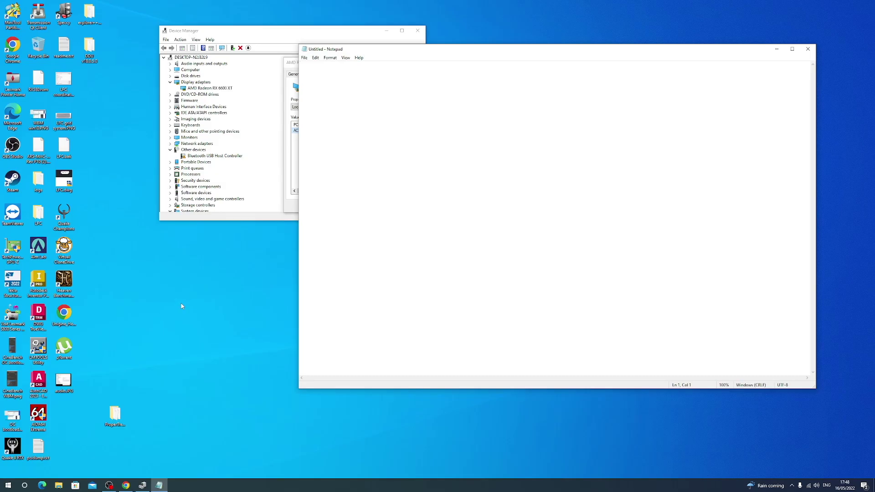
{"action": "key", "text": "ctrl+v"}
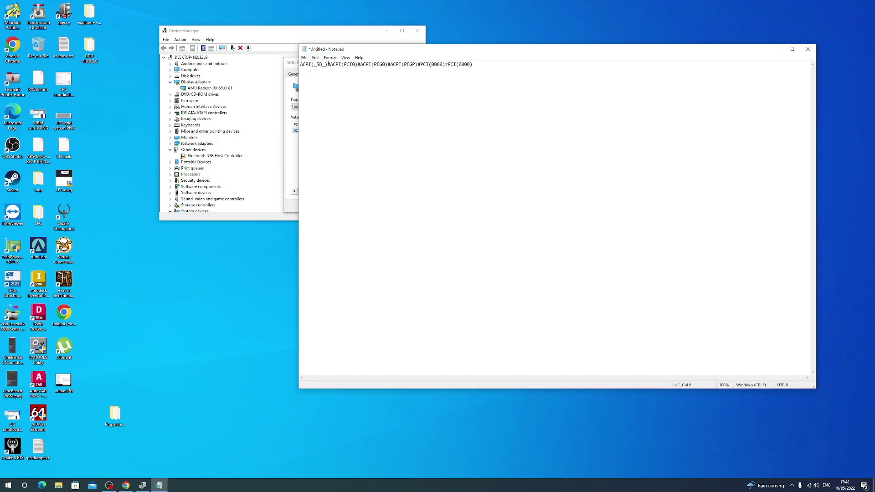
Step: Delete the leading "ACPI(" from the pasted path so it begins with _SB_
{"action": "key", "text": "BackSpace"}
{"action": "key", "text": "BackSpace"}
{"action": "key", "text": "BackSpace"}
{"action": "key", "text": "BackSpace"}
{"action": "key", "text": "BackSpace"}
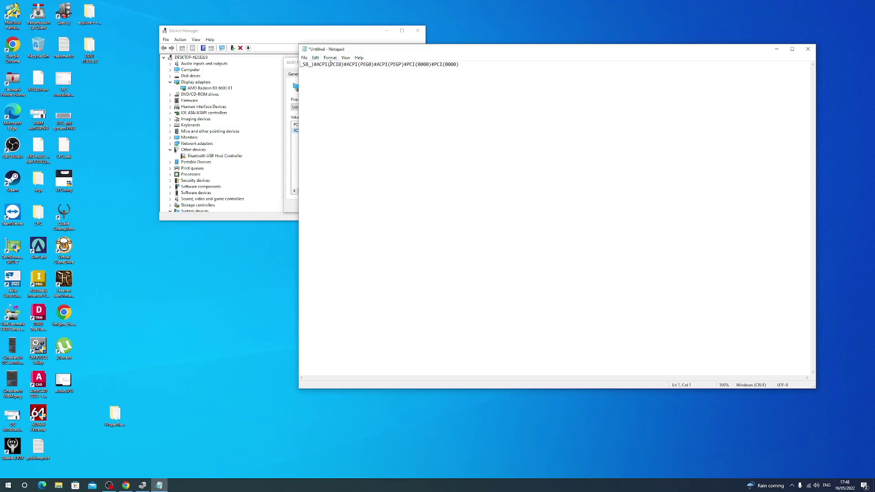
Step: Replace the ")#ACPI(" separators between the _SB_, PCI0, PEG0 and PEGP segments with dots
{"action": "left_click_drag", "start_coordinate": [331, 64], "coordinate": [314, 65]}
{"action": "type", "text": "."}
{"action": "left_click_drag", "start_coordinate": [329, 64], "coordinate": [360, 64]}
{"action": "type", "text": "."}
{"action": "key", "text": "Delete"}
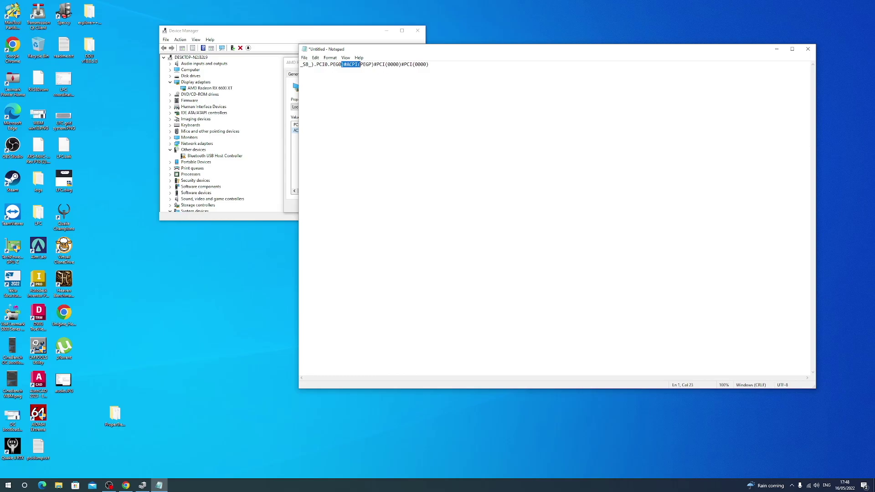
{"action": "type", "text": "."}
Step: Remove everything after PEGP and the leftover parenthesis after _SB_, so the path reads _SB_.PCI0.PEG0.PEGP
{"action": "left_click_drag", "start_coordinate": [355, 64], "coordinate": [416, 66]}
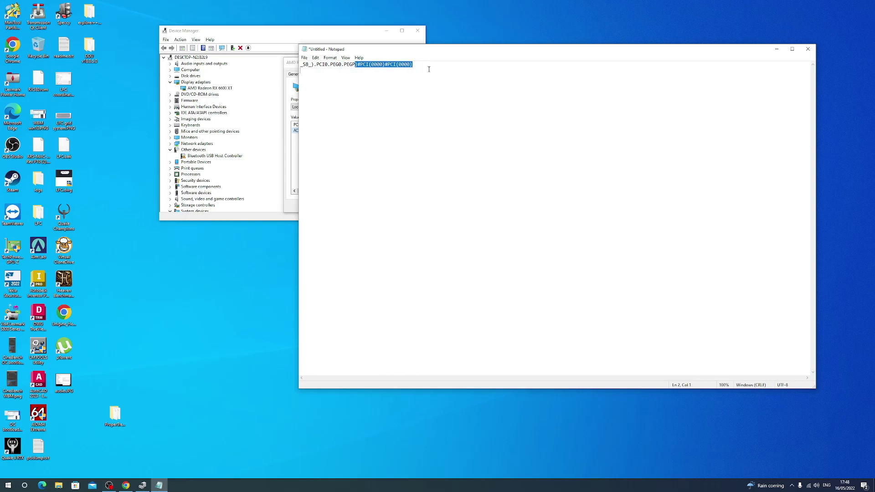
{"action": "key", "text": "Delete"}
{"action": "left_click", "coordinate": [315, 66]}
{"action": "key", "text": "BackSpace"}
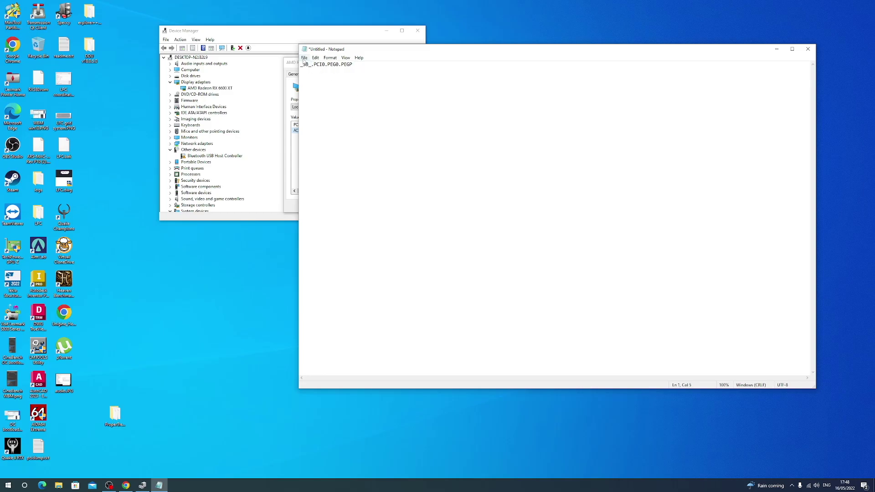
{"action": "left_click", "coordinate": [364, 65]}
Step: Place the Notepad window below the location paths and compare the shortened path with the original ACPI entry
{"action": "left_click_drag", "start_coordinate": [380, 47], "coordinate": [379, 121]}
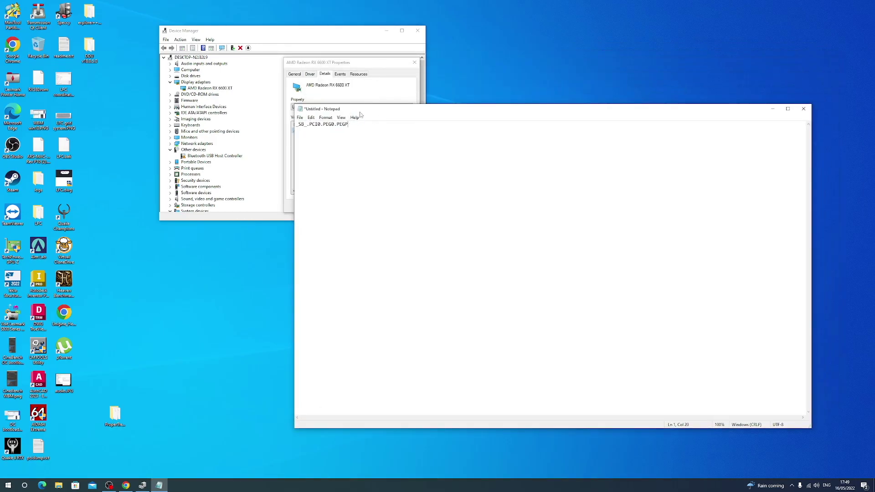
{"action": "left_click_drag", "start_coordinate": [366, 106], "coordinate": [384, 152]}
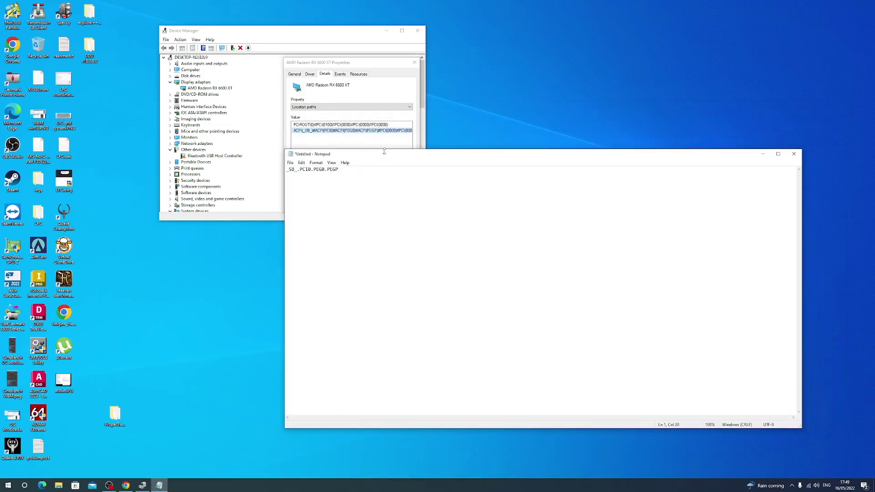
{"action": "left_click_drag", "start_coordinate": [347, 157], "coordinate": [377, 160]}
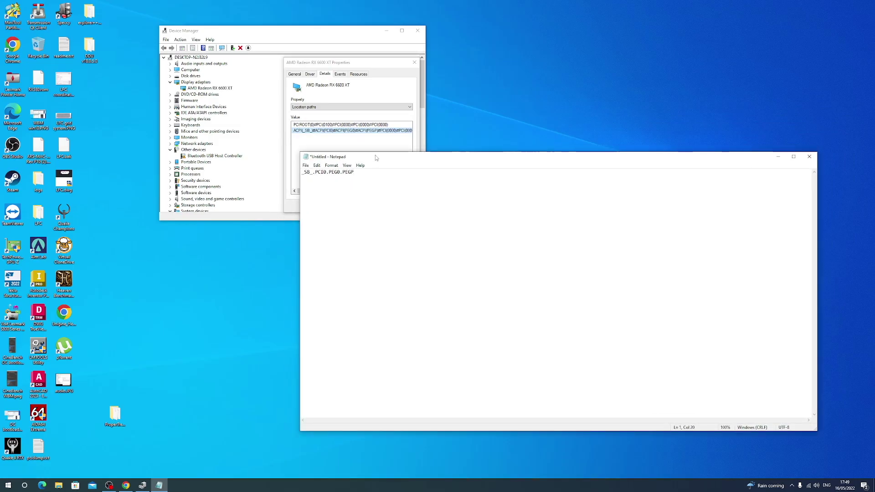
{"action": "left_click_drag", "start_coordinate": [391, 159], "coordinate": [357, 169]}
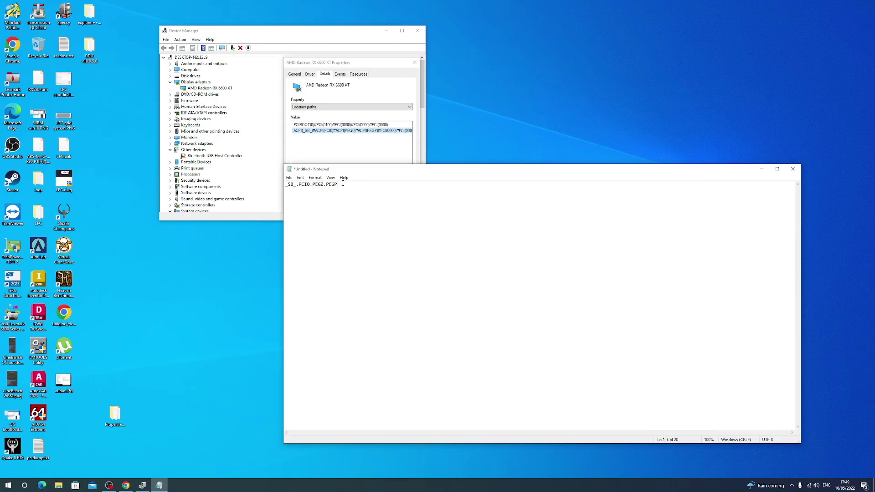
{"action": "left_click_drag", "start_coordinate": [333, 166], "coordinate": [348, 167]}
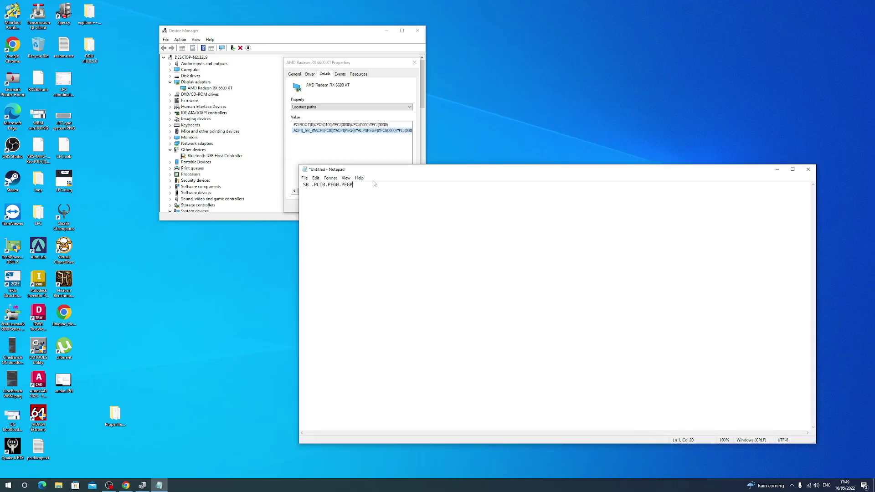
{"action": "left_click_drag", "start_coordinate": [381, 172], "coordinate": [371, 185]}
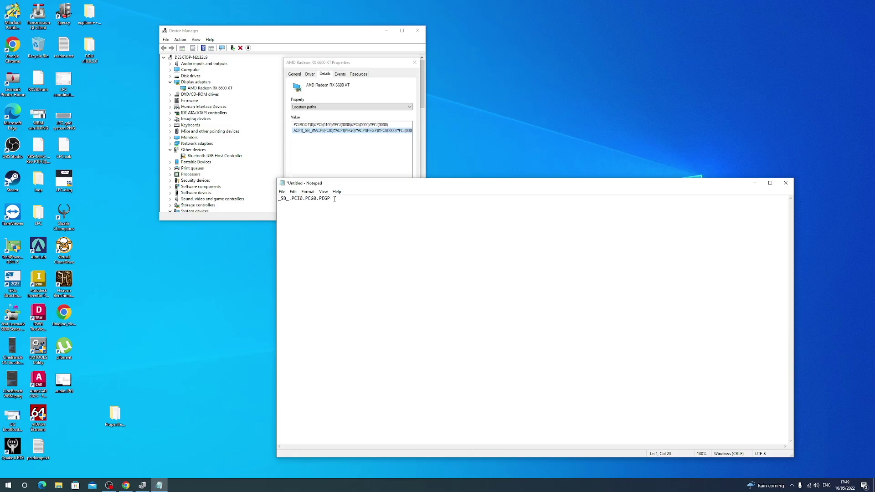
{"action": "left_click_drag", "start_coordinate": [335, 199], "coordinate": [268, 199]}
{"action": "left_click_drag", "start_coordinate": [364, 182], "coordinate": [372, 173]}
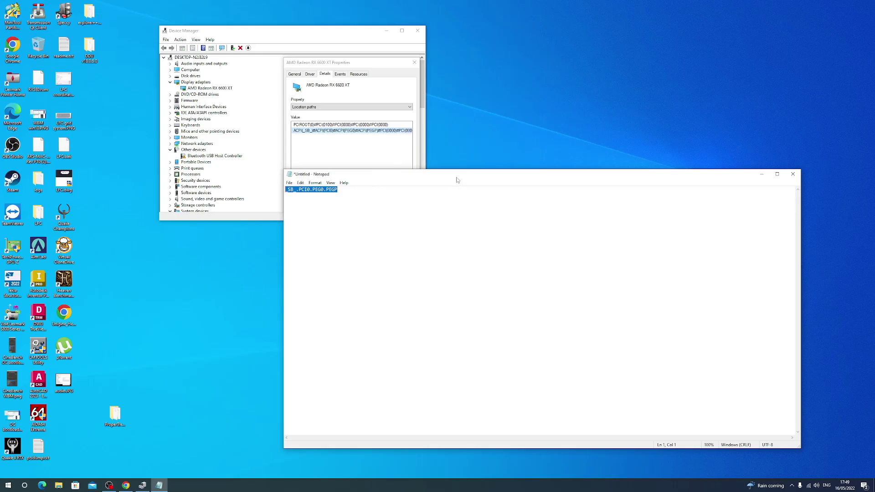
{"action": "left_click_drag", "start_coordinate": [456, 176], "coordinate": [427, 167]}
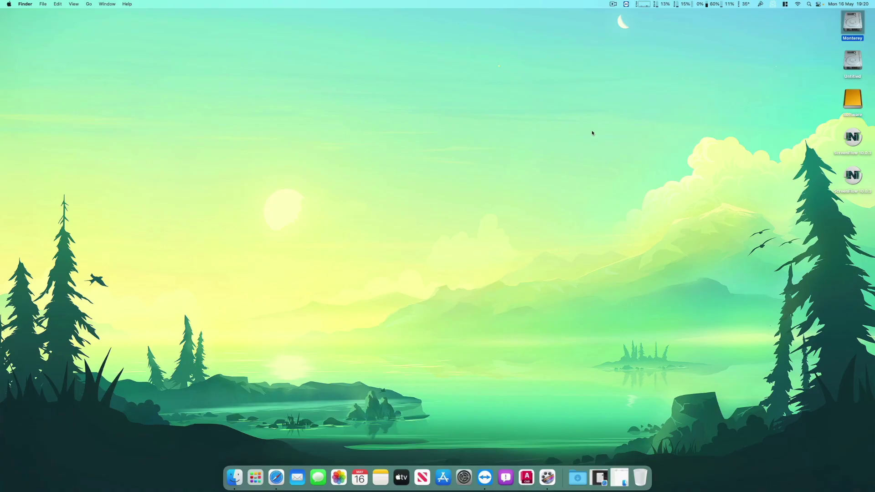
Step: In Finder on macOS, open the System/Library/Extensions folder of the Monterey drive
{"action": "left_click", "coordinate": [640, 77]}
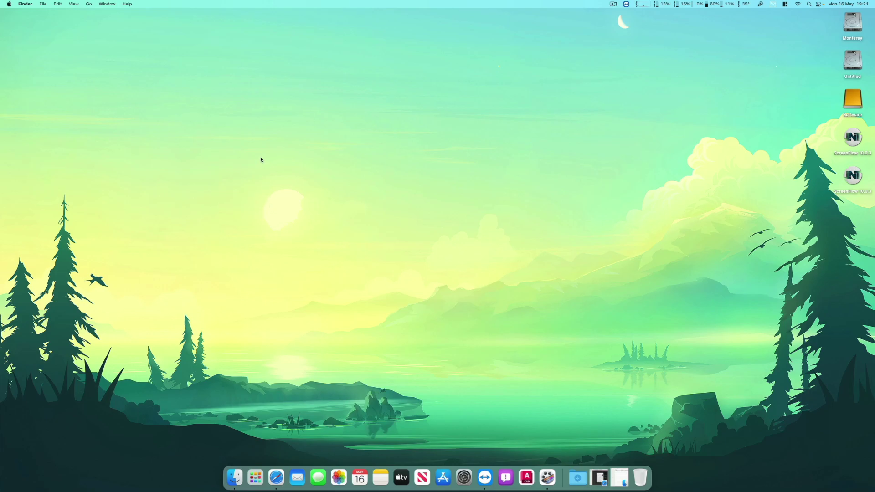
{"action": "double_click", "coordinate": [853, 25]}
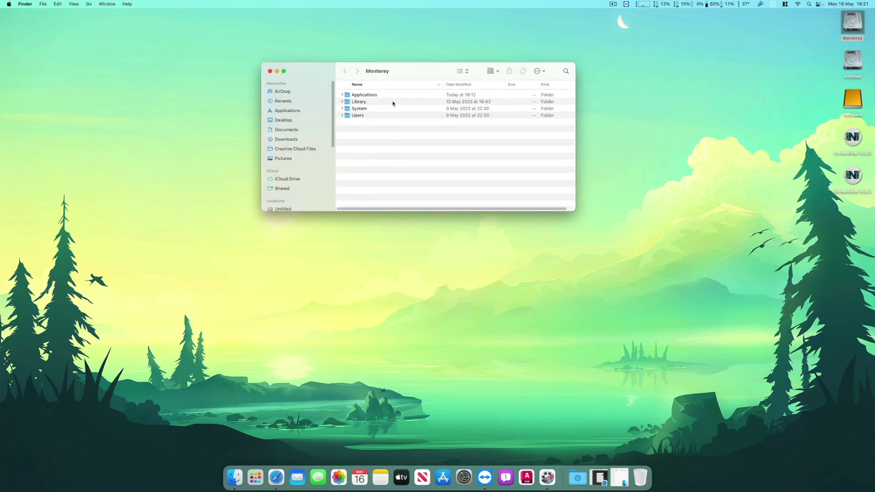
{"action": "double_click", "coordinate": [337, 102]}
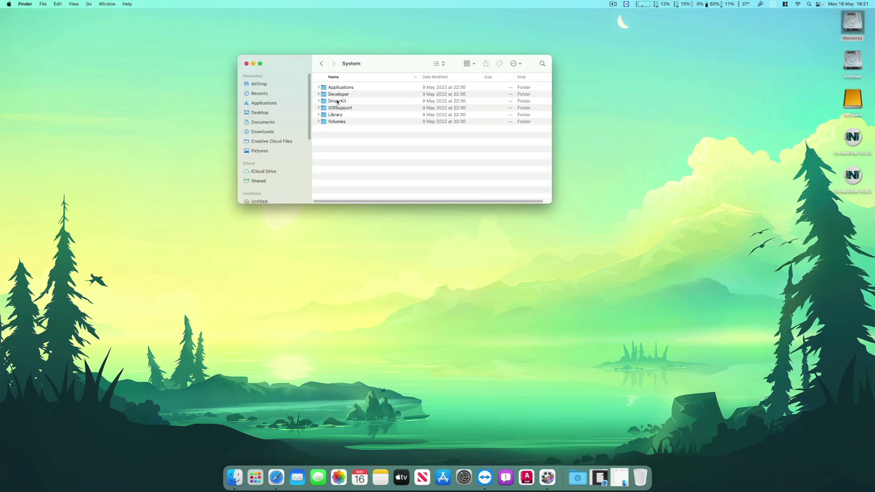
{"action": "double_click", "coordinate": [338, 115]}
{"action": "left_click", "coordinate": [343, 141]}
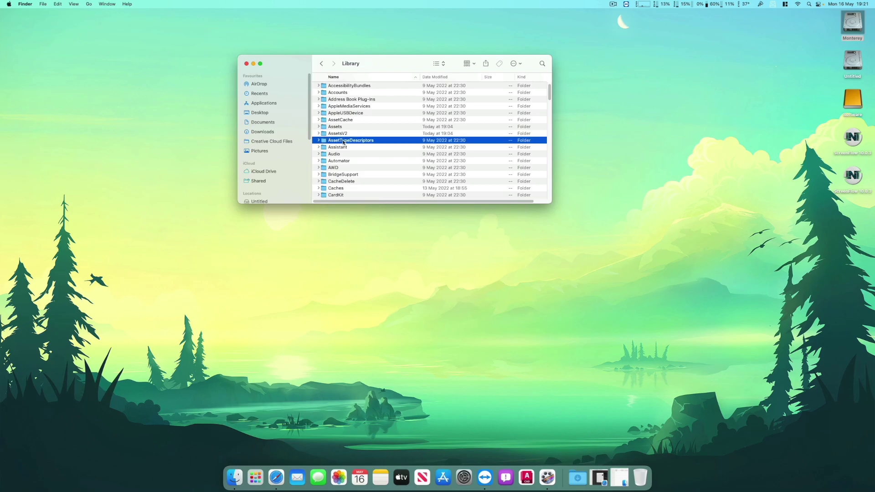
{"action": "key", "text": "e"}
{"action": "double_click", "coordinate": [349, 195]}
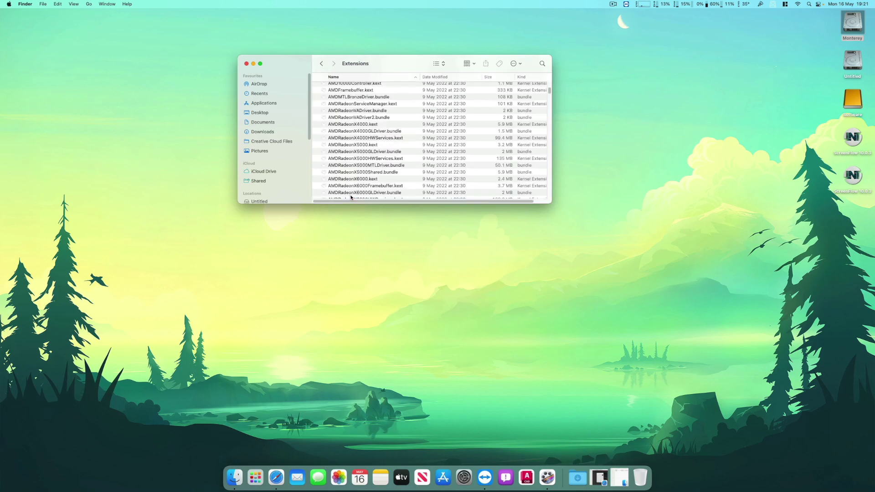
Step: Show the package contents of AMDRadeonX6000Framebuffer.kext
{"action": "left_click", "coordinate": [378, 172]}
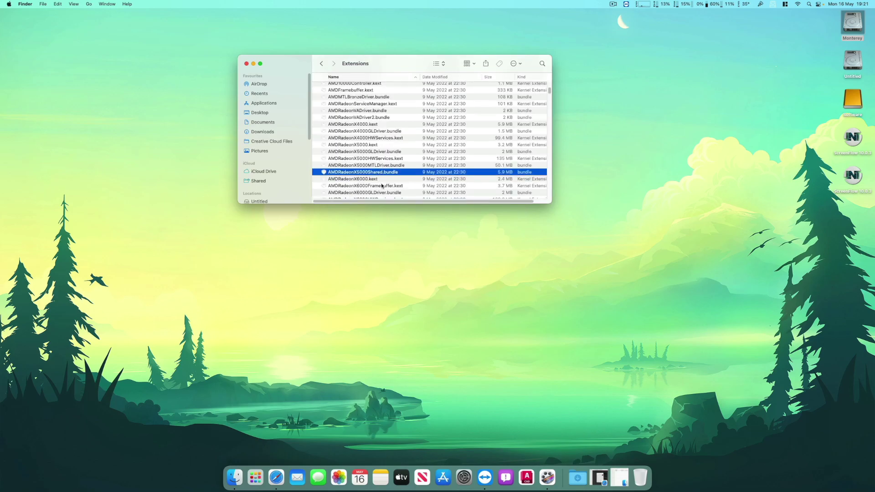
{"action": "left_click", "coordinate": [382, 186]}
{"action": "right_click", "coordinate": [382, 187]}
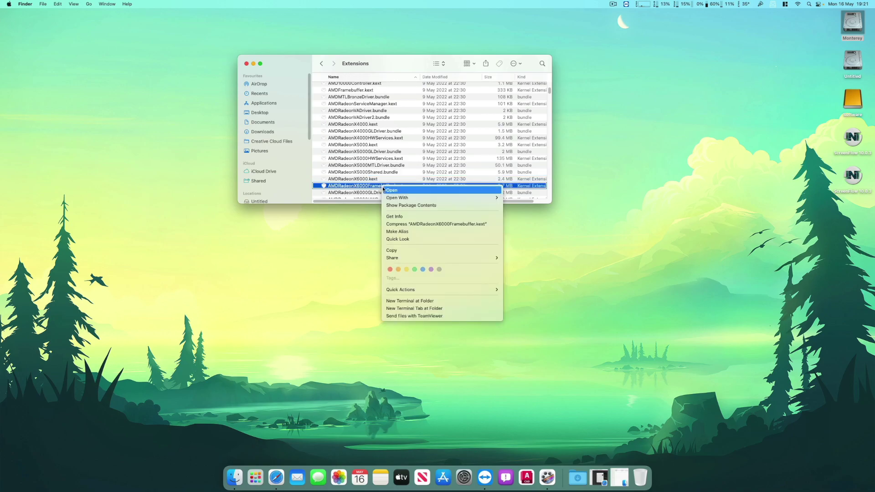
{"action": "left_click", "coordinate": [401, 206]}
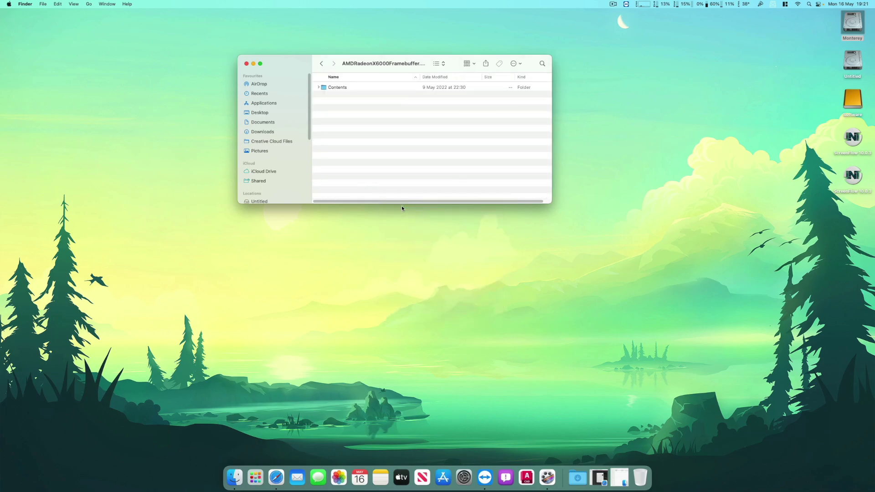
Step: Open Info.plist from the Contents folder of the AMDRadeonX6000Framebuffer.kext package
{"action": "left_click", "coordinate": [347, 89]}
{"action": "double_click", "coordinate": [347, 87]}
{"action": "double_click", "coordinate": [337, 94]}
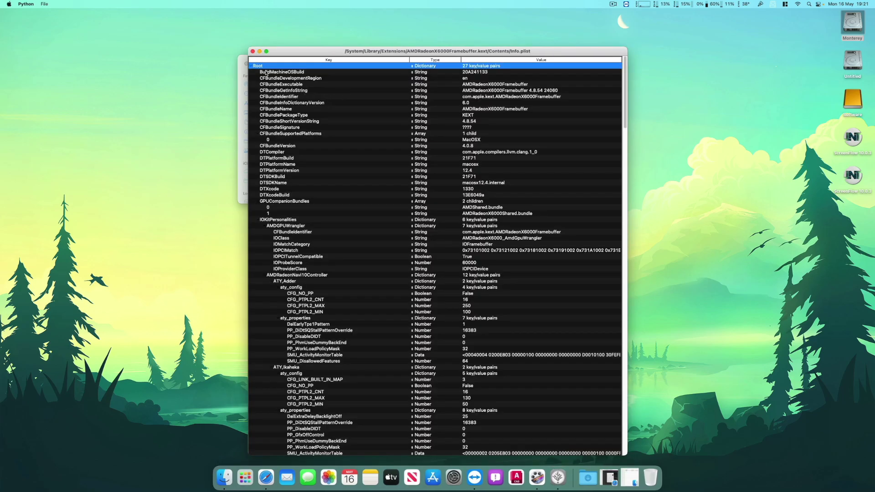
Step: Collapse all entries under Root in Info.plist and expand only IOKitPersonalities
{"action": "right_click", "coordinate": [267, 74]}
{"action": "left_click", "coordinate": [275, 91]}
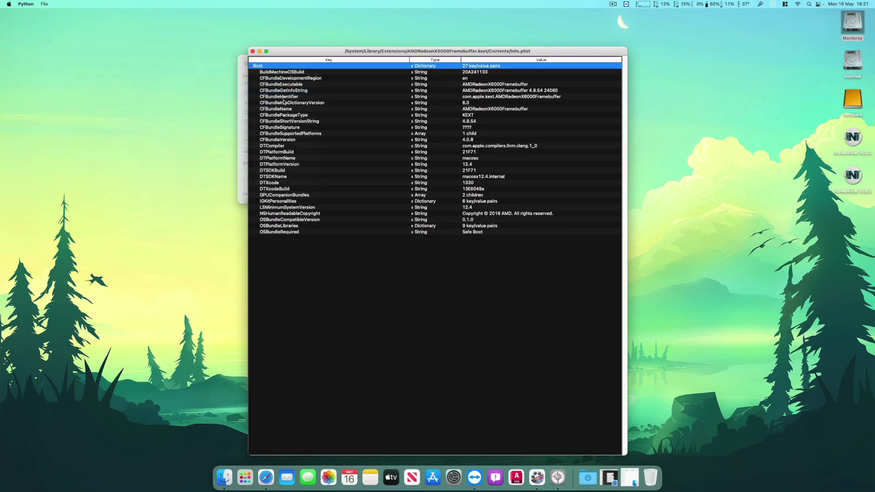
{"action": "left_click", "coordinate": [258, 201]}
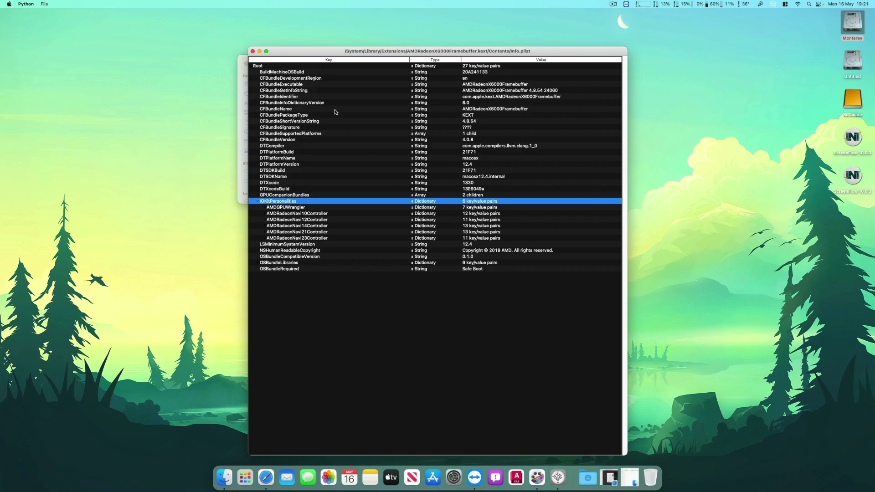
Step: Place the Info.plist and Finder windows side by side and select the AMDRadeonNavi23Controller entry
{"action": "left_click_drag", "start_coordinate": [349, 66], "coordinate": [412, 59]}
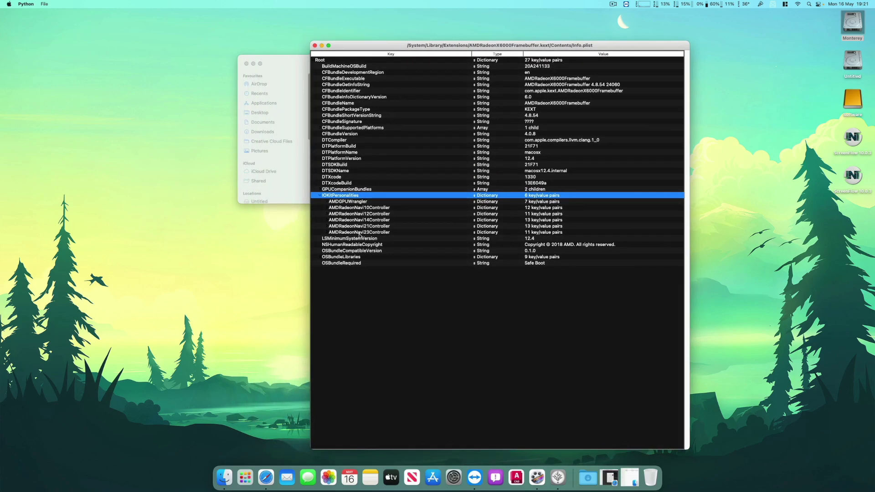
{"action": "left_click", "coordinate": [377, 227]}
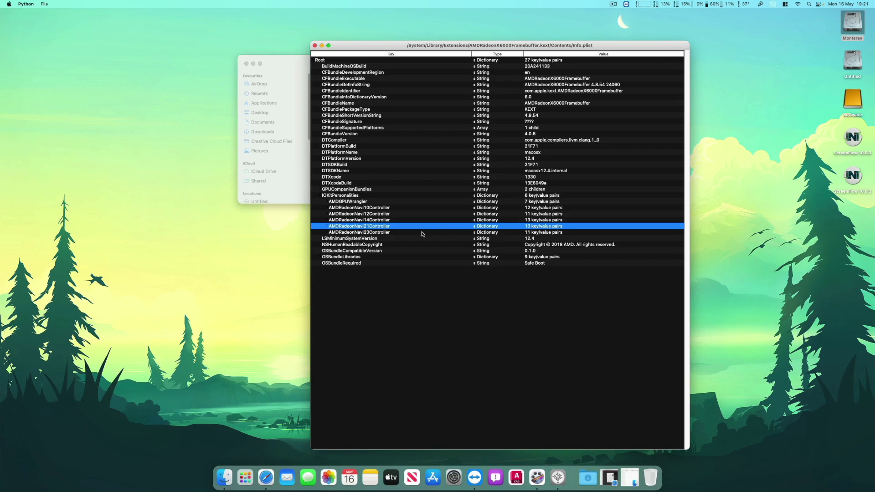
{"action": "left_click_drag", "start_coordinate": [415, 47], "coordinate": [518, 36]}
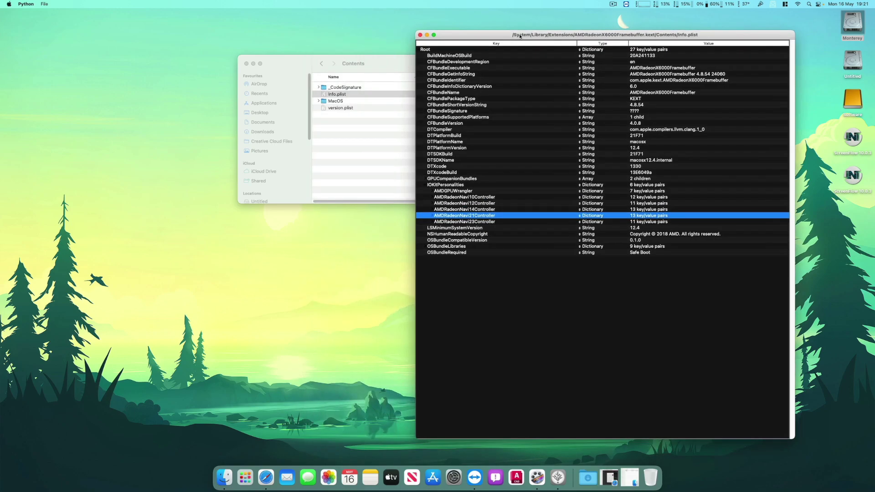
{"action": "left_click_drag", "start_coordinate": [391, 61], "coordinate": [272, 33]}
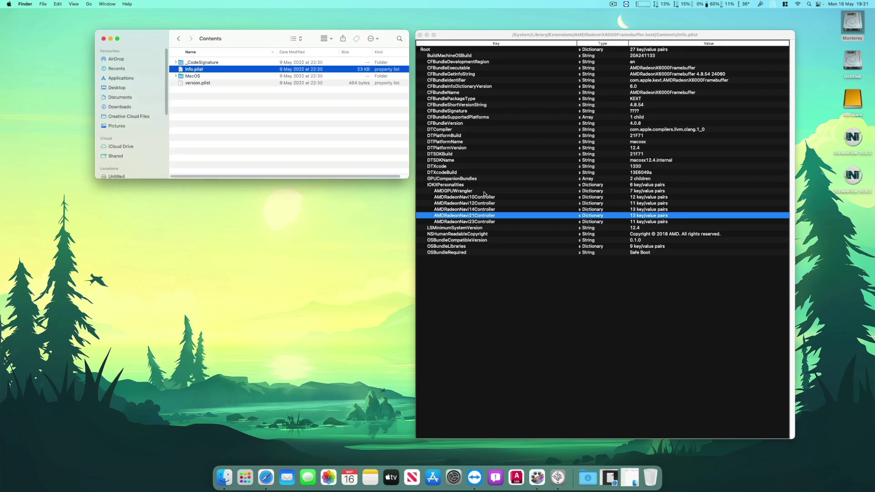
{"action": "left_click", "coordinate": [483, 222]}
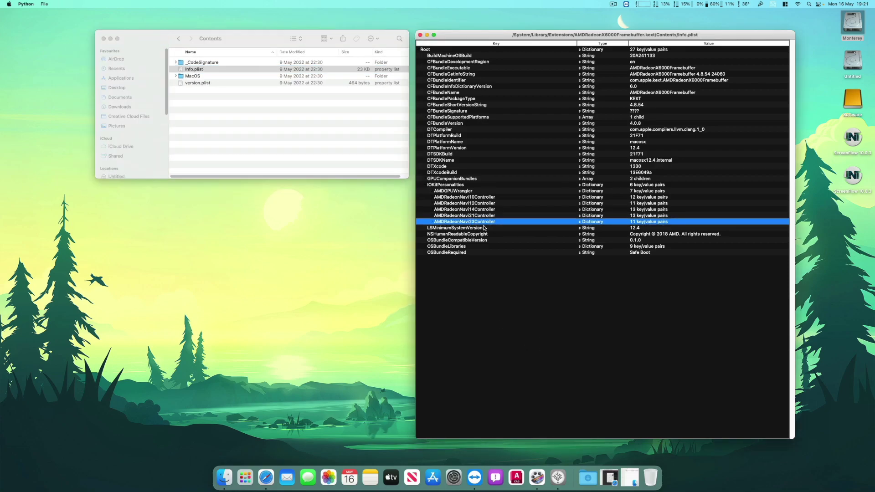
Step: Restore the Safari page with the RX 6650 XT GPU-Z details, and show IOPCIMatch under AMDRadeonNavi23Controller in Info.plist
{"action": "left_click", "coordinate": [607, 472]}
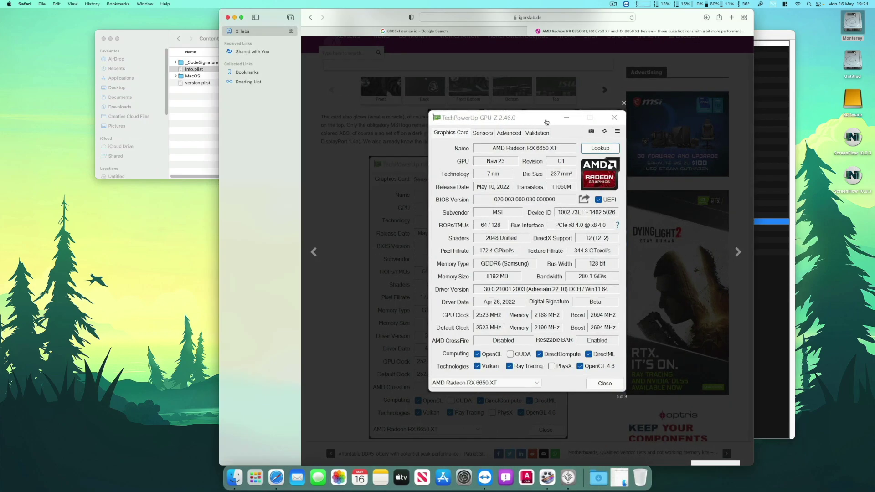
{"action": "left_click_drag", "start_coordinate": [657, 14], "coordinate": [651, 14]}
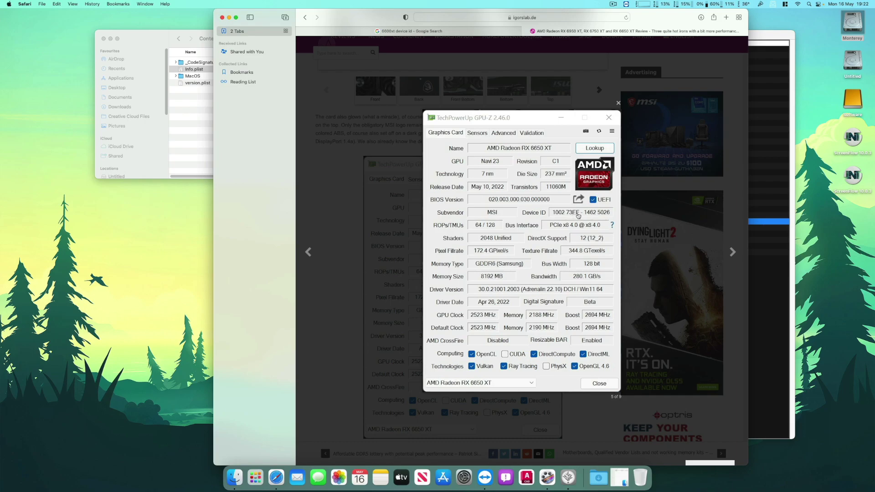
{"action": "left_click", "coordinate": [763, 72]}
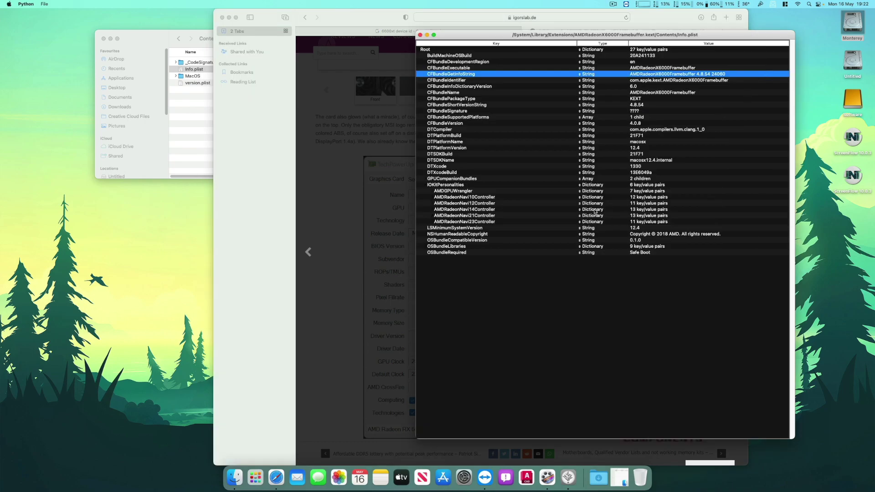
{"action": "left_click", "coordinate": [432, 222]}
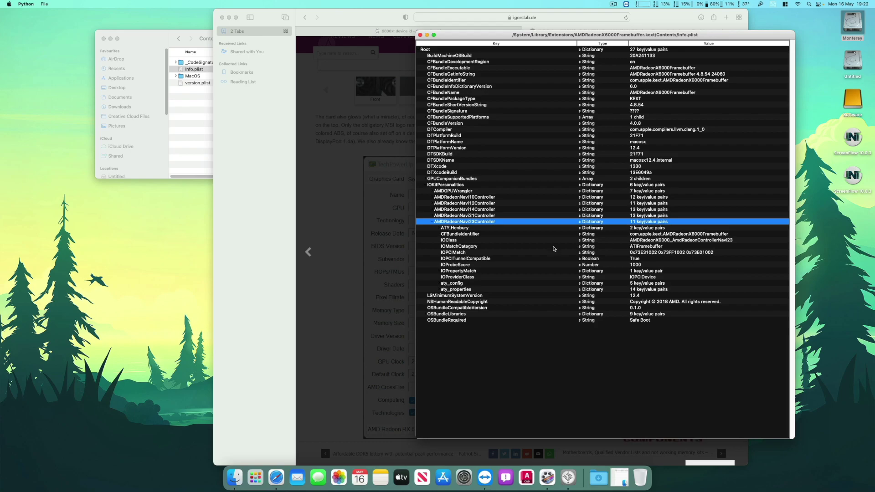
{"action": "left_click", "coordinate": [482, 254]}
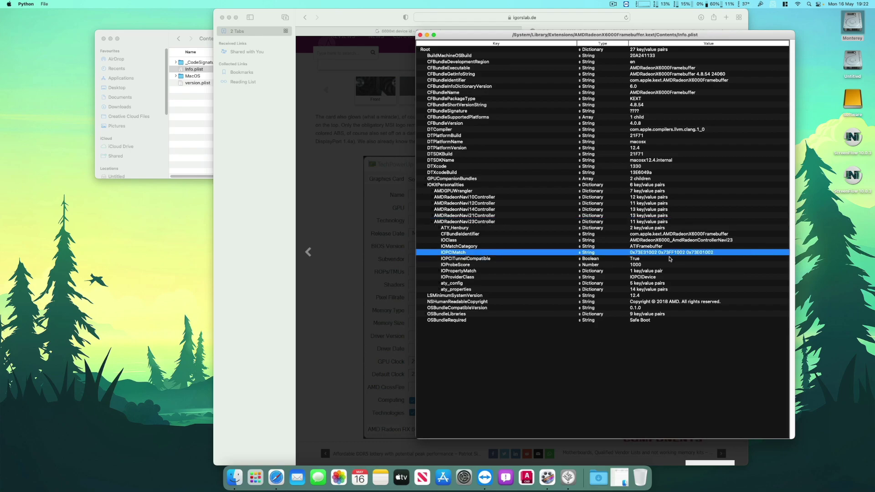
Step: Arrange the Safari and Info.plist windows side by side to compare the RX 6650 XT device ID with the IOPCIMatch value
{"action": "left_click_drag", "start_coordinate": [657, 36], "coordinate": [716, 39]}
{"action": "left_click_drag", "start_coordinate": [641, 10], "coordinate": [397, 10]}
{"action": "left_click_drag", "start_coordinate": [620, 38], "coordinate": [529, 38]}
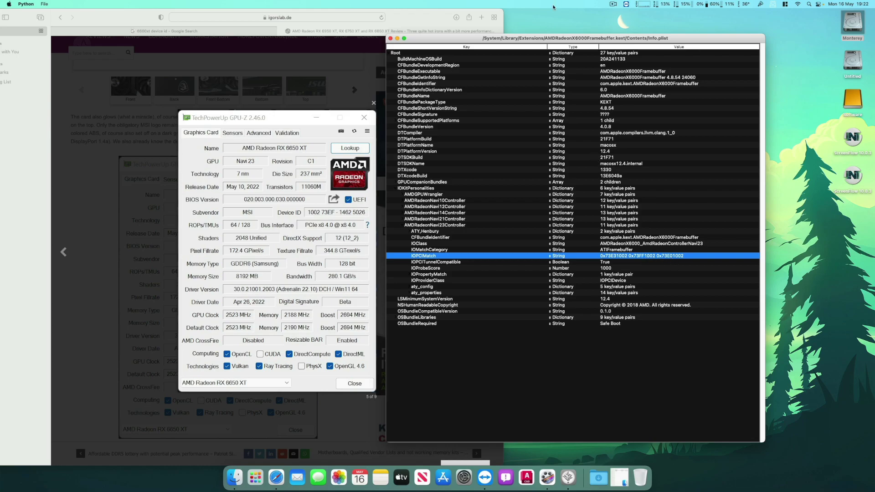
{"action": "left_click_drag", "start_coordinate": [576, 41], "coordinate": [647, 16]}
{"action": "left_click_drag", "start_coordinate": [462, 418], "coordinate": [509, 456]}
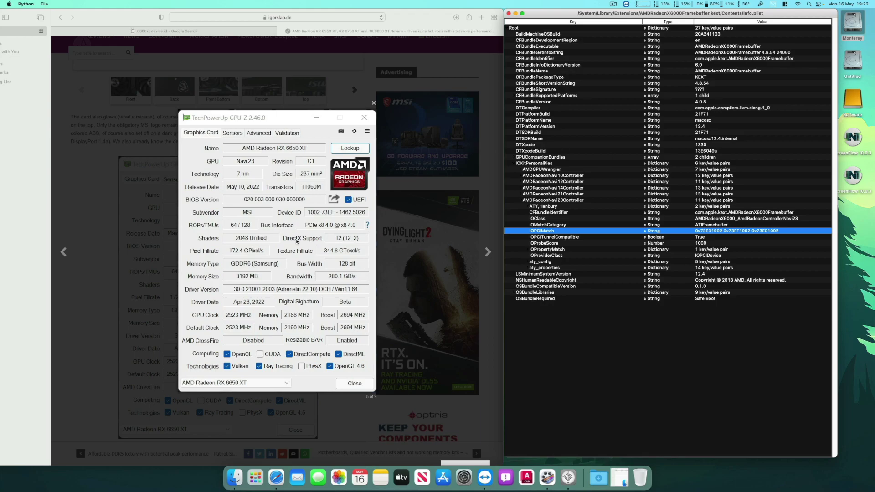
Step: Switch to the 6600xt device id Google results in Safari and highlight the RX 6600 XT's device ID for comparison with IOPCIMatch
{"action": "left_click", "coordinate": [297, 121]}
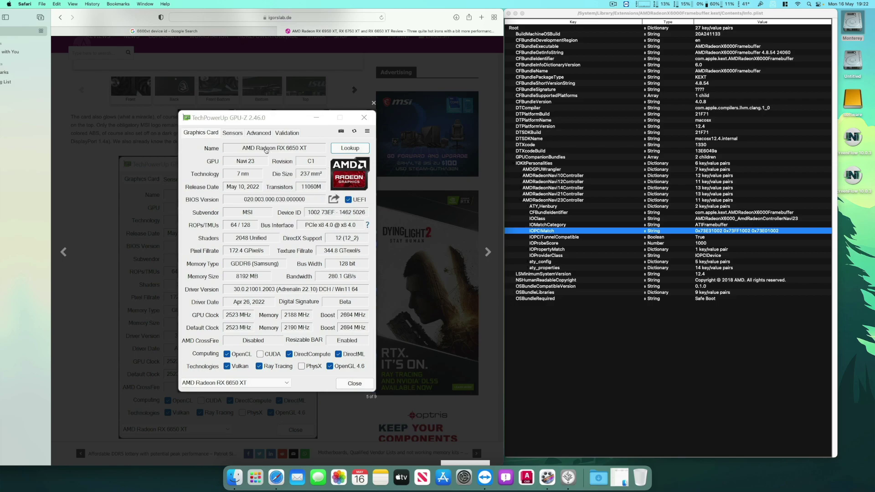
{"action": "left_click", "coordinate": [218, 32]}
{"action": "left_click_drag", "start_coordinate": [242, 133], "coordinate": [260, 151]}
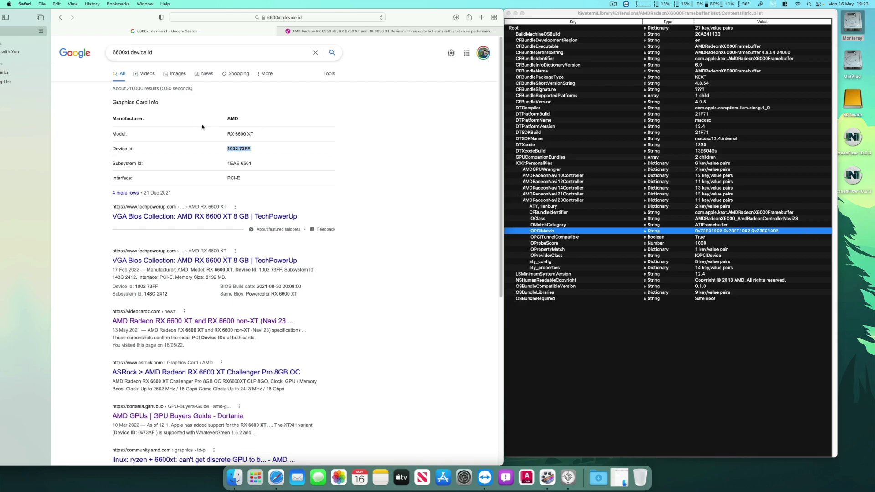
{"action": "left_click", "coordinate": [245, 147]}
Step: Minimize Safari and close the Finder Contents window and the Info.plist window
{"action": "double_click", "coordinate": [28, 18]}
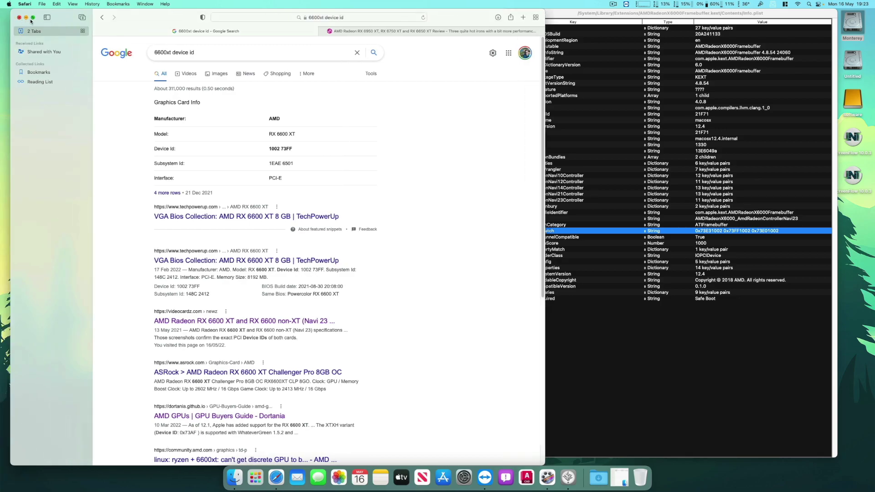
{"action": "left_click", "coordinate": [26, 17]}
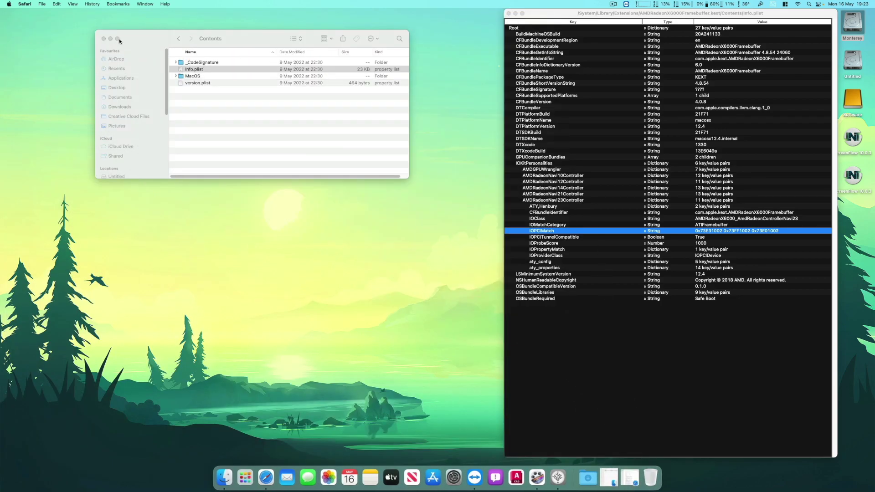
{"action": "left_click", "coordinate": [103, 39]}
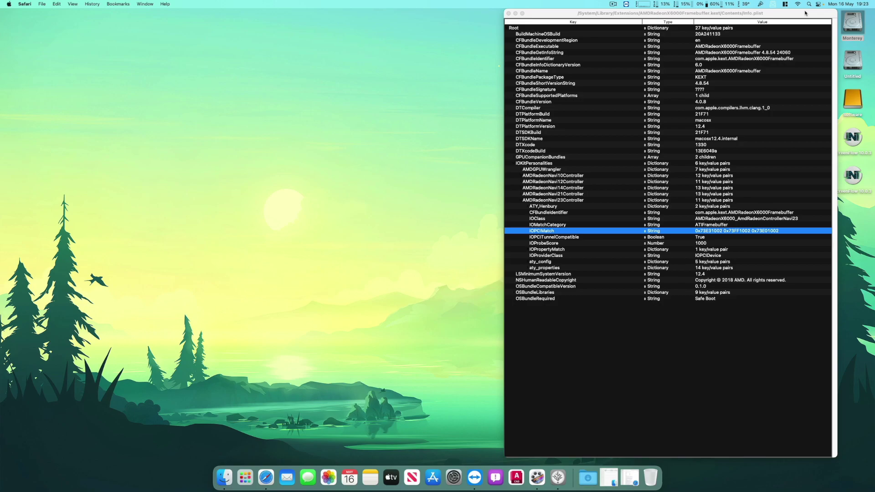
{"action": "left_click", "coordinate": [509, 13]}
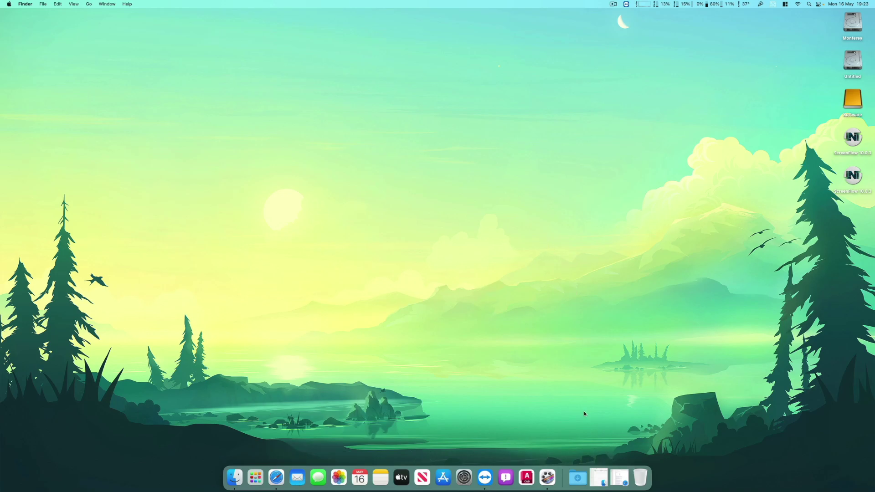
Step: Move the OpenCore-0-3 folder from Downloads to the desktop and open it
{"action": "left_click", "coordinate": [577, 477]}
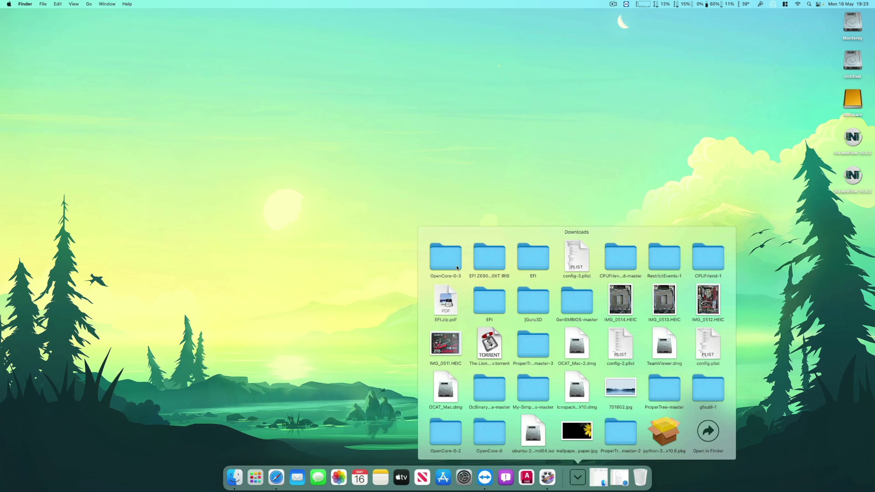
{"action": "left_click_drag", "start_coordinate": [456, 269], "coordinate": [369, 157]}
{"action": "double_click", "coordinate": [369, 157]}
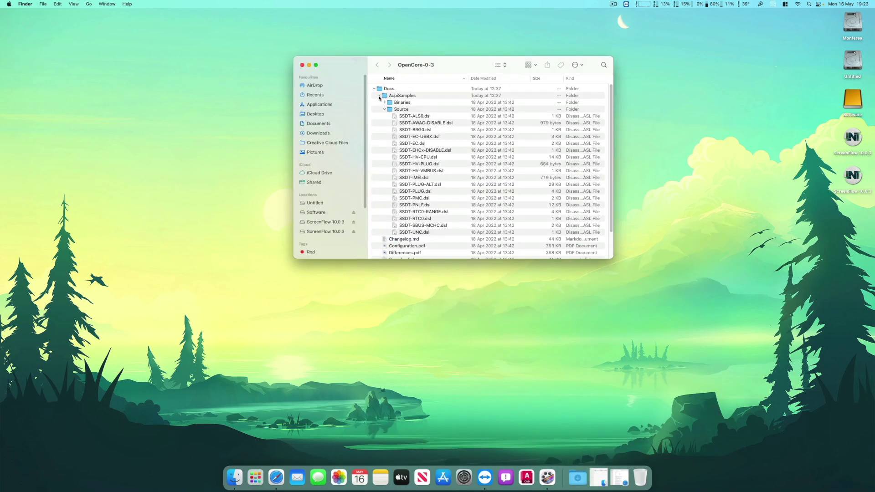
Step: Collapse and re-expand Docs and AcpiSamples, and select SSDT-BRG0.dsl in the Source folder
{"action": "left_click", "coordinate": [379, 96]}
{"action": "left_click", "coordinate": [374, 88]}
{"action": "left_click_drag", "start_coordinate": [396, 68], "coordinate": [263, 44]}
{"action": "left_click", "coordinate": [273, 73]}
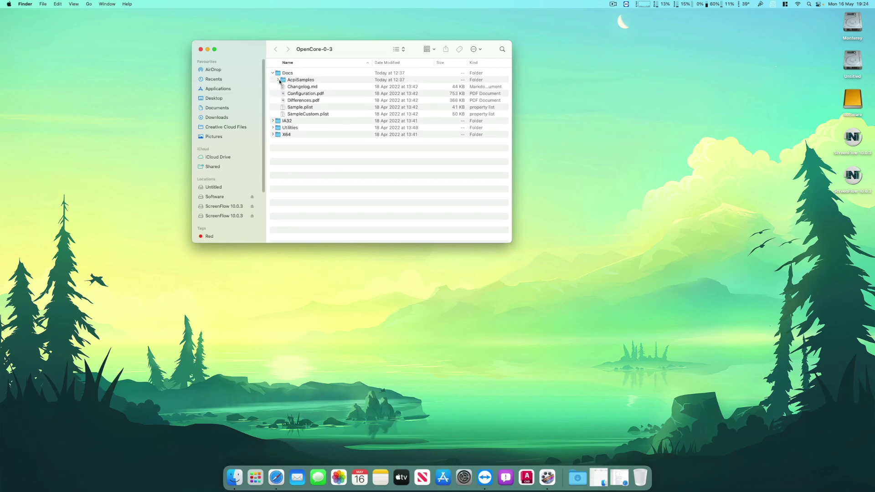
{"action": "left_click", "coordinate": [279, 80]}
{"action": "left_click_drag", "start_coordinate": [346, 52], "coordinate": [354, 49]}
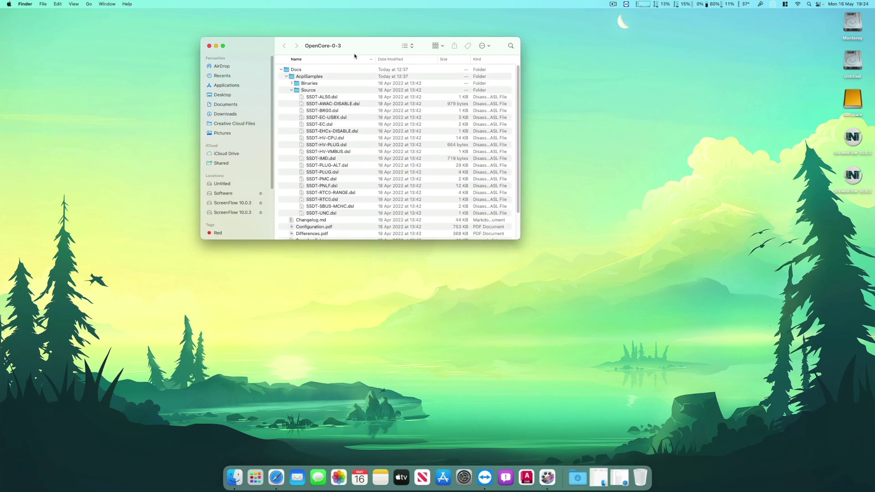
{"action": "left_click", "coordinate": [331, 187]}
{"action": "left_click", "coordinate": [330, 111]}
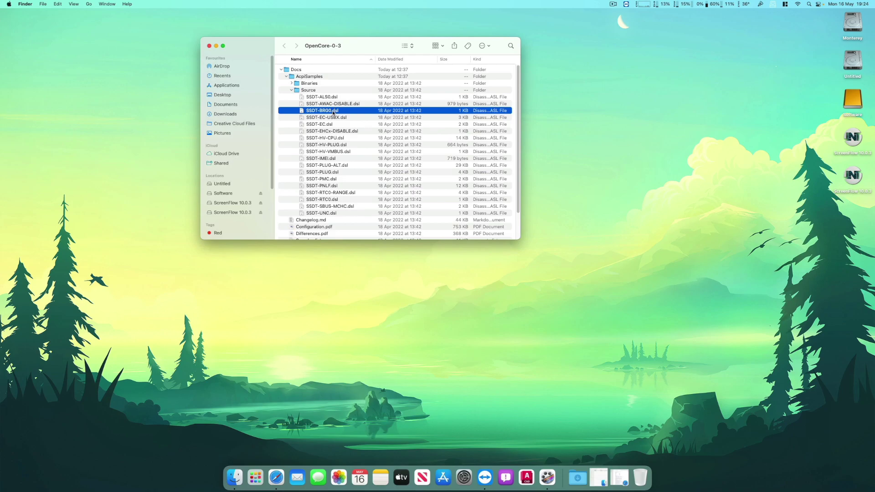
Step: Put SSDT-BRG0.dsl on the desktop, close the OpenCore-0-3 window and reposition the OpenCore-0-3 folder icon
{"action": "left_click_drag", "start_coordinate": [357, 48], "coordinate": [337, 45]}
{"action": "left_click_drag", "start_coordinate": [313, 109], "coordinate": [524, 114]}
{"action": "left_click", "coordinate": [189, 44]}
{"action": "left_click", "coordinate": [451, 107]}
{"action": "left_click_drag", "start_coordinate": [361, 158], "coordinate": [379, 133]}
{"action": "left_click", "coordinate": [396, 151]}
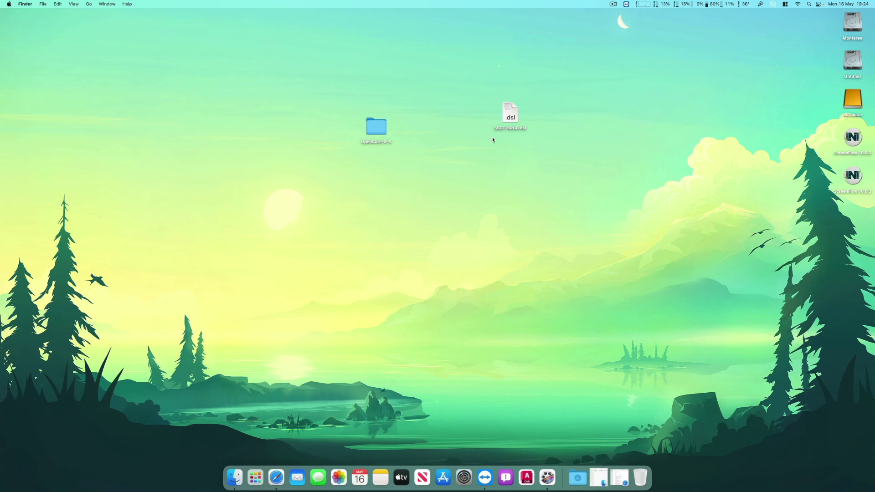
Step: Open the desktop file SSDT-BRG0.dsl in MaciASL and place its window over the file icon
{"action": "left_click", "coordinate": [511, 115]}
{"action": "right_click", "coordinate": [511, 116]}
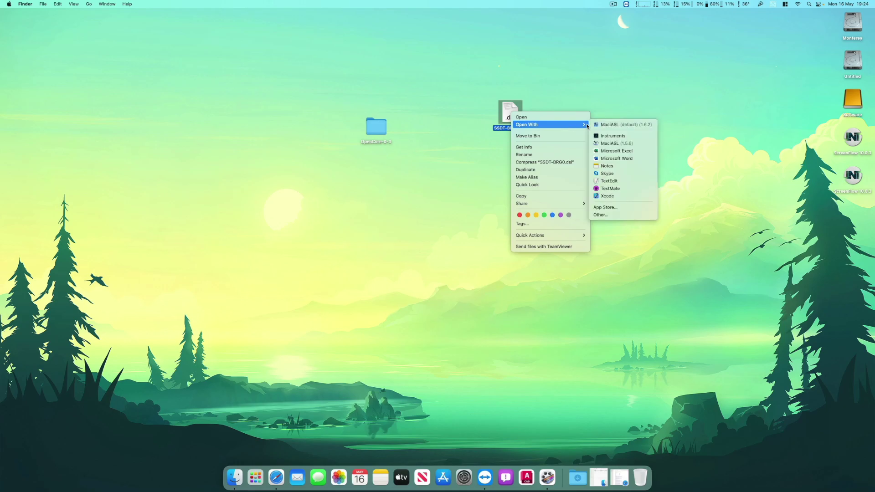
{"action": "left_click", "coordinate": [568, 118]}
{"action": "left_click_drag", "start_coordinate": [491, 47], "coordinate": [589, 61]}
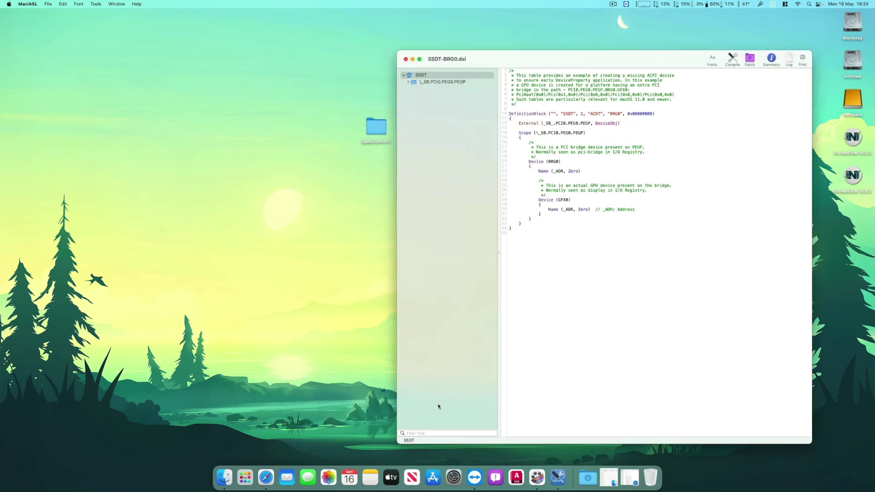
Step: Look through the Launchpad pages for MaciASL, and return to the SSDT-BRG0.dsl window to view its code
{"action": "left_click", "coordinate": [245, 477]}
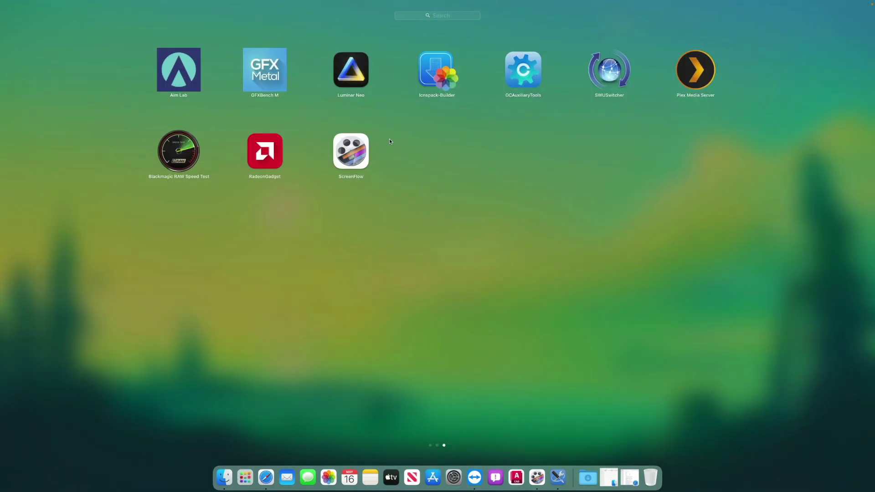
{"action": "scroll", "coordinate": [485, 218], "scroll_direction": "left", "scroll_amount": 3}
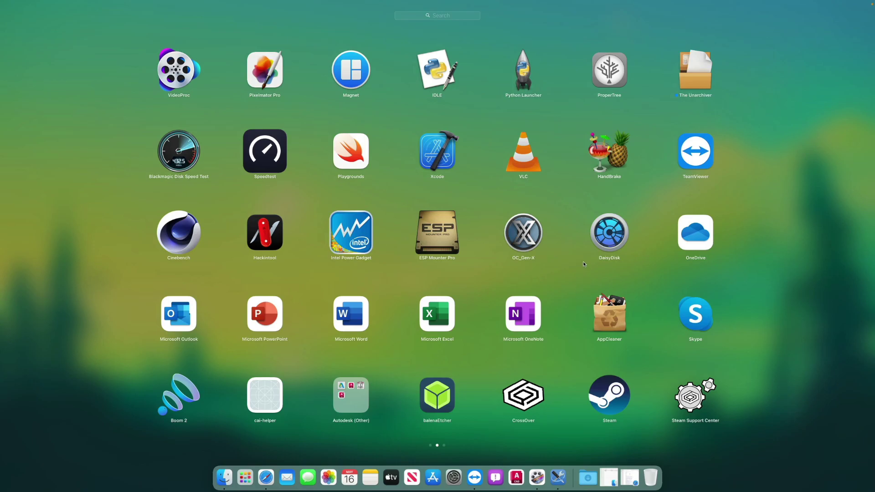
{"action": "scroll", "coordinate": [583, 264], "scroll_direction": "left", "scroll_amount": 3}
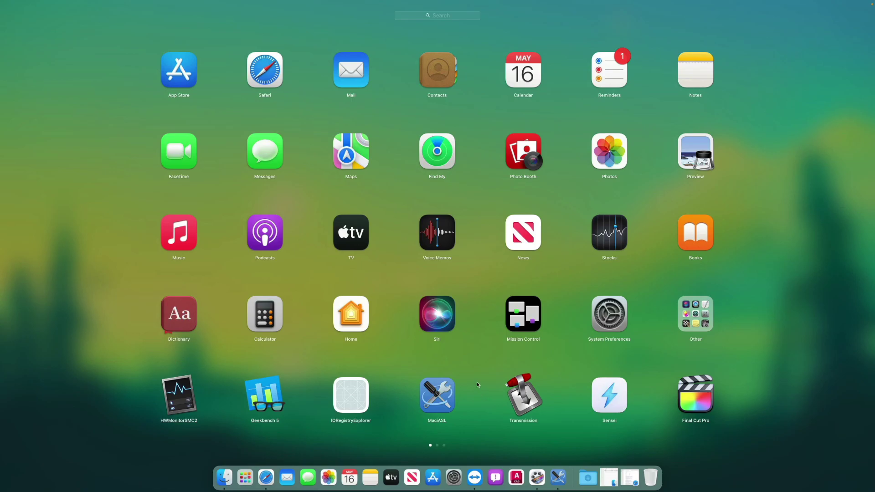
{"action": "scroll", "coordinate": [477, 384], "scroll_direction": "right", "scroll_amount": 6}
{"action": "left_click", "coordinate": [463, 317]}
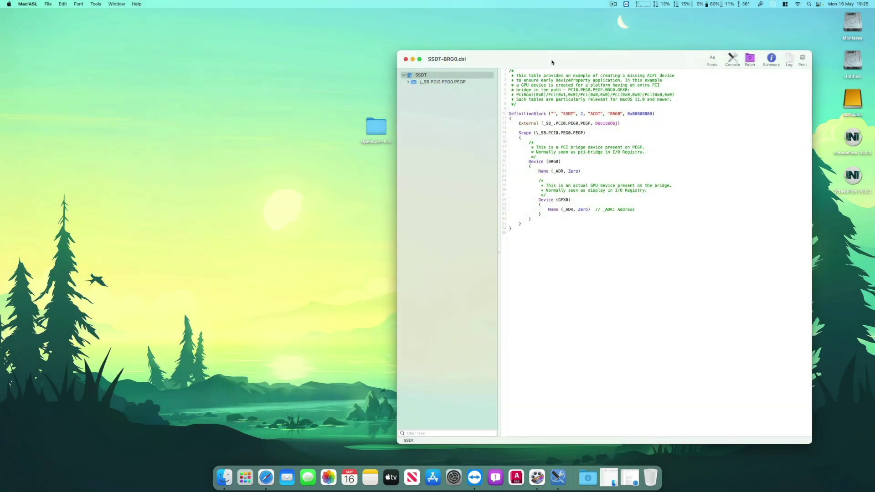
{"action": "left_click_drag", "start_coordinate": [552, 62], "coordinate": [564, 61]}
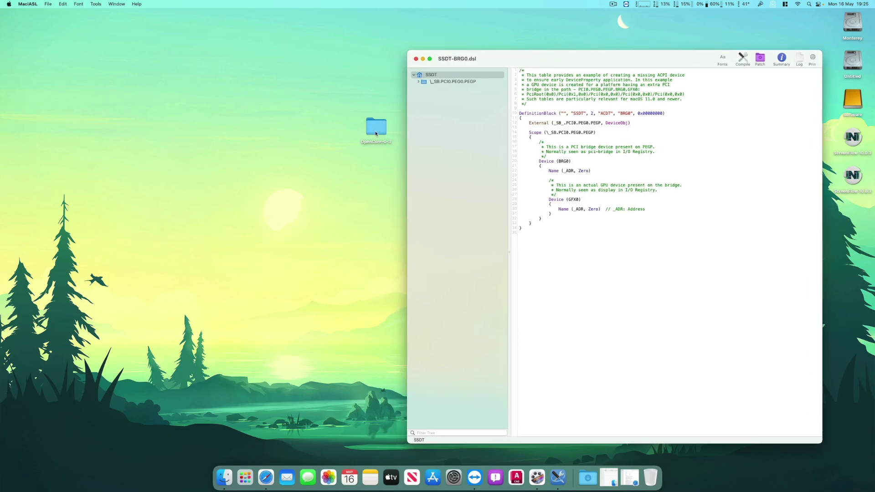
{"action": "left_click_drag", "start_coordinate": [626, 61], "coordinate": [625, 55]}
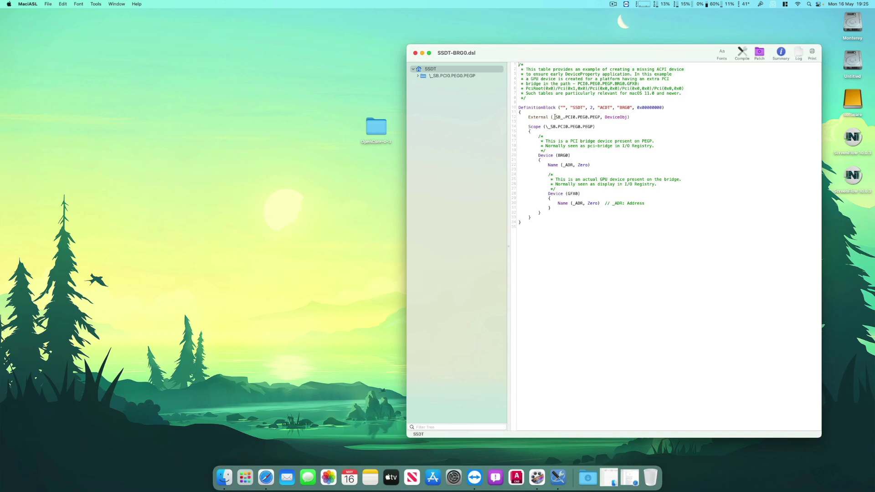
Step: Examine the External and Scope device paths in the SSDT-BRG0.dsl code
{"action": "left_click_drag", "start_coordinate": [553, 117], "coordinate": [599, 117]}
{"action": "left_click", "coordinate": [560, 117]}
{"action": "mouse_move", "coordinate": [554, 117]}
{"action": "left_mouse_down"}
{"action": "mouse_move", "coordinate": [598, 117]}
{"action": "mouse_move", "coordinate": [547, 127]}
{"action": "left_mouse_up"}
{"action": "left_click", "coordinate": [596, 127]}
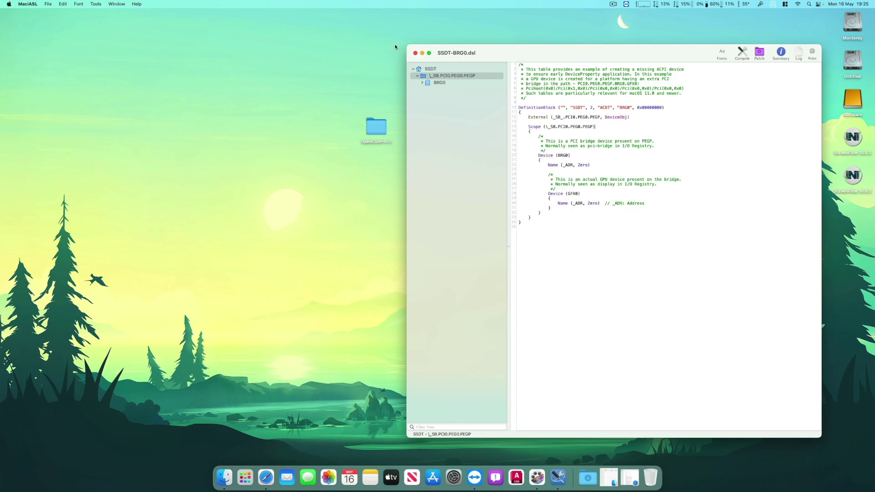
{"action": "left_click_drag", "start_coordinate": [498, 53], "coordinate": [497, 52]}
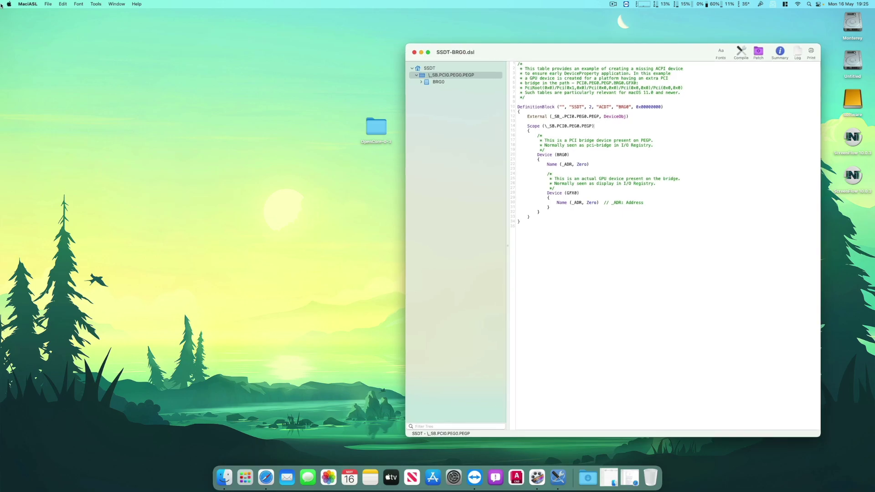
{"action": "left_click_drag", "start_coordinate": [691, 52], "coordinate": [688, 50]}
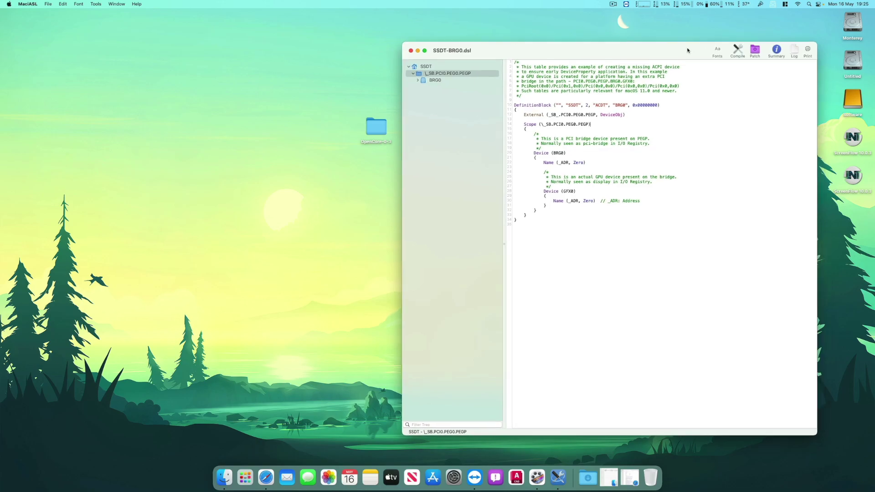
Step: Save a copy of the table to the Desktop as SSDT-BRG0 in ACPI Machine Language Binary format
{"action": "left_click", "coordinate": [48, 5]}
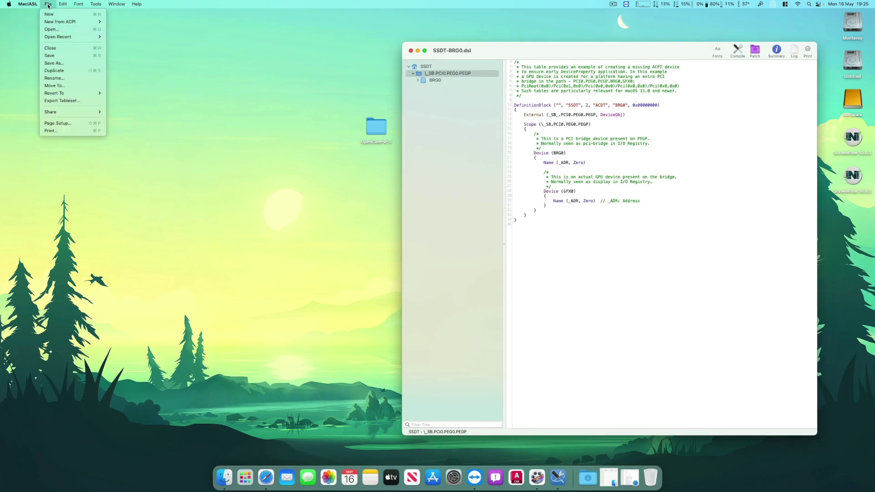
{"action": "left_click", "coordinate": [55, 65]}
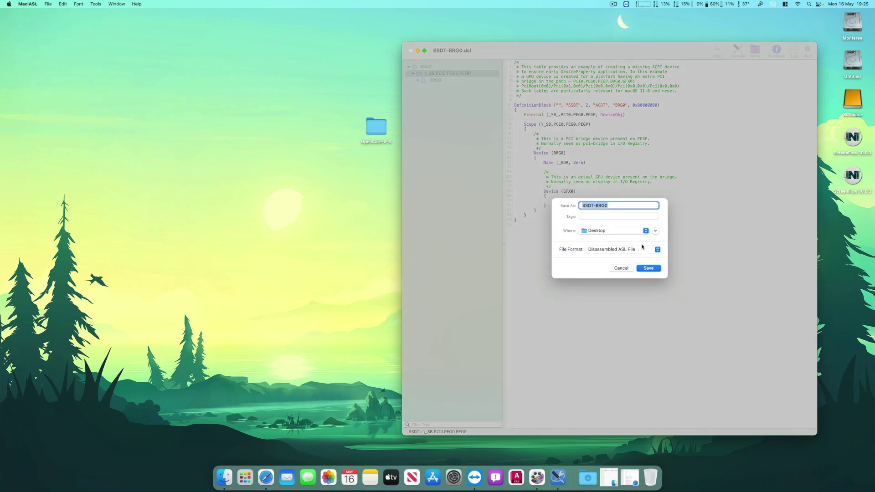
{"action": "left_click", "coordinate": [619, 250]}
{"action": "left_click", "coordinate": [614, 259]}
{"action": "left_click", "coordinate": [623, 250]}
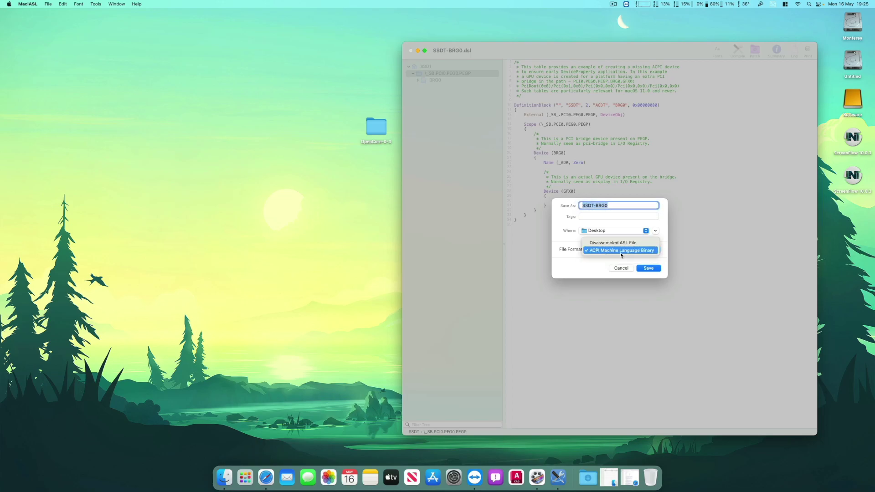
{"action": "left_click", "coordinate": [644, 251]}
{"action": "left_click", "coordinate": [647, 269]}
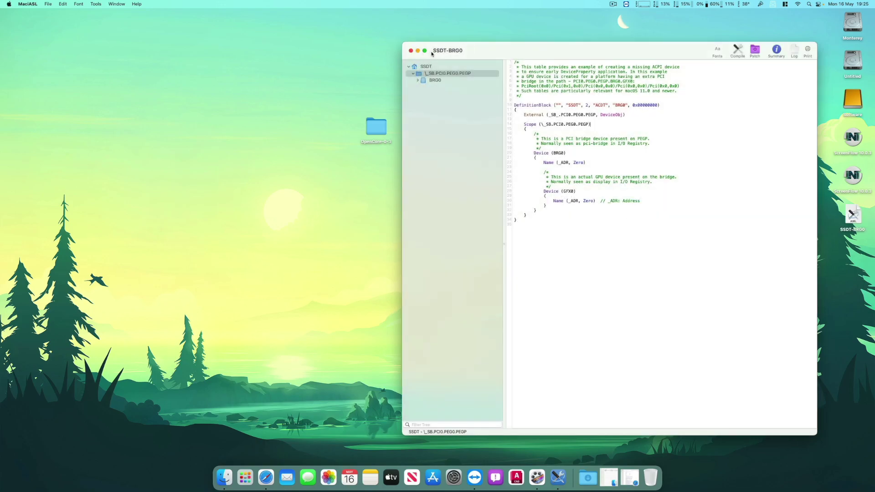
Step: Close the SSDT-BRG0 code window and place the compiled AML file beside the .dsl file on the desktop
{"action": "left_click", "coordinate": [411, 51]}
{"action": "left_click_drag", "start_coordinate": [850, 226], "coordinate": [493, 192]}
{"action": "left_click_drag", "start_coordinate": [510, 119], "coordinate": [529, 171]}
{"action": "left_click_drag", "start_coordinate": [490, 195], "coordinate": [485, 172]}
{"action": "left_click", "coordinate": [515, 195]}
{"action": "left_click", "coordinate": [486, 170]}
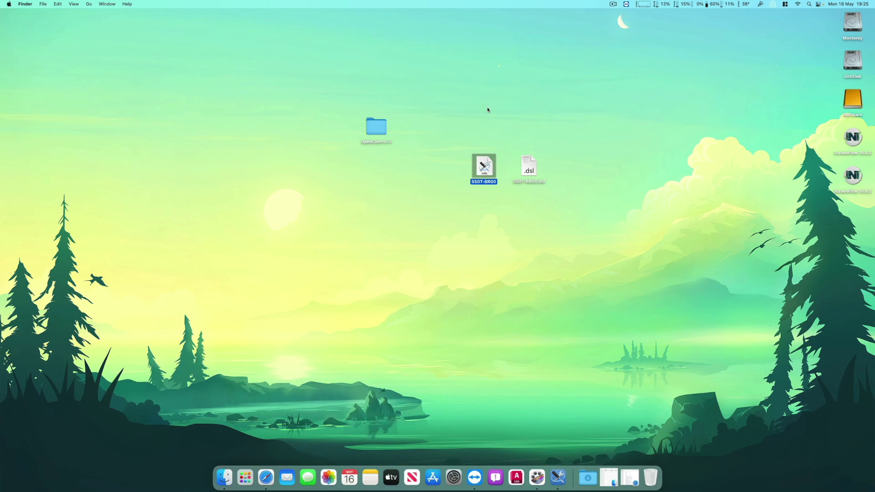
Step: Copy the EFI folder from X64 in OpenCore-0-3 to the desktop and place it below the OpenCore-0-3 folder
{"action": "double_click", "coordinate": [376, 128]}
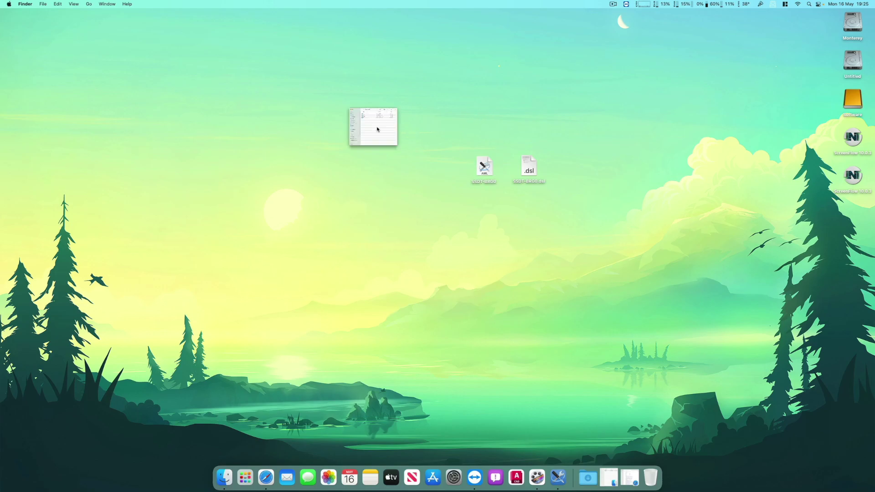
{"action": "left_click", "coordinate": [267, 74]}
{"action": "left_click", "coordinate": [267, 74]}
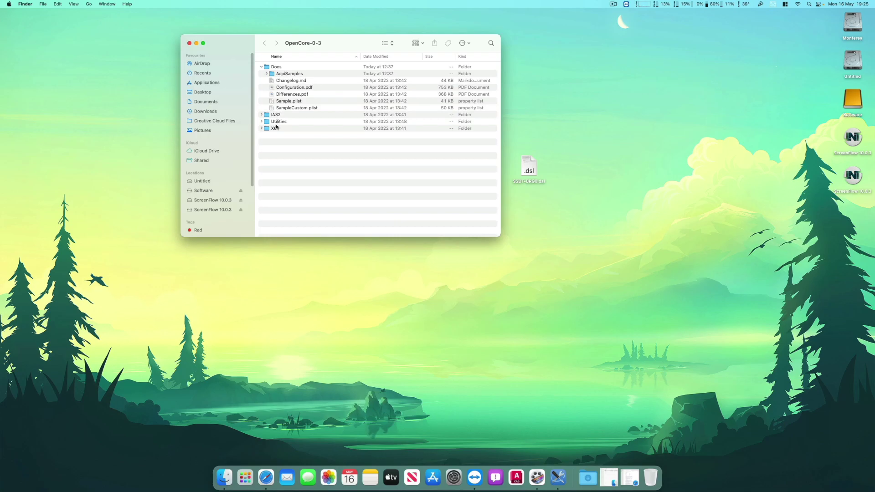
{"action": "left_click", "coordinate": [275, 129]}
{"action": "left_click", "coordinate": [262, 129]}
{"action": "right_click", "coordinate": [278, 136]}
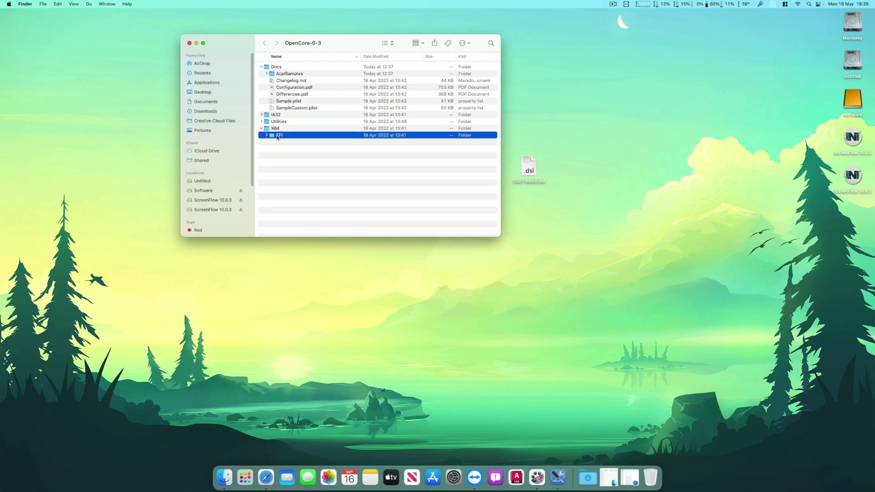
{"action": "right_click", "coordinate": [666, 48]}
{"action": "right_click", "coordinate": [666, 47]}
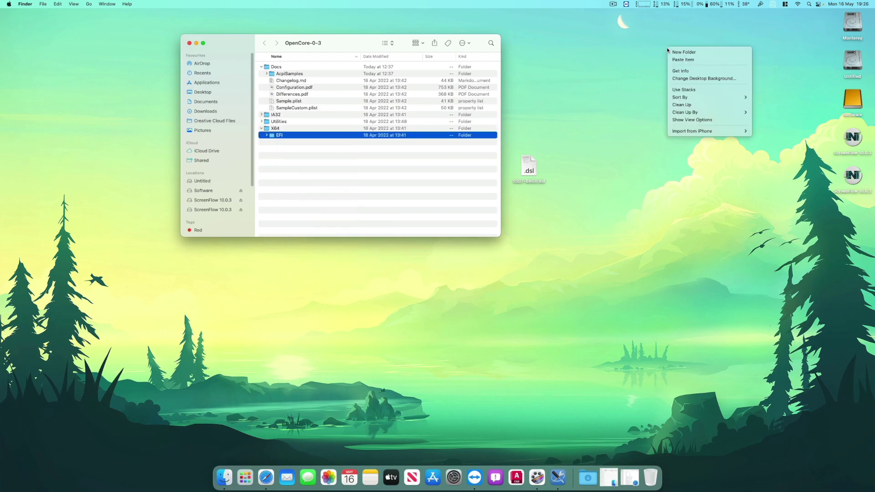
{"action": "left_click", "coordinate": [683, 60]}
{"action": "left_click", "coordinate": [189, 42]}
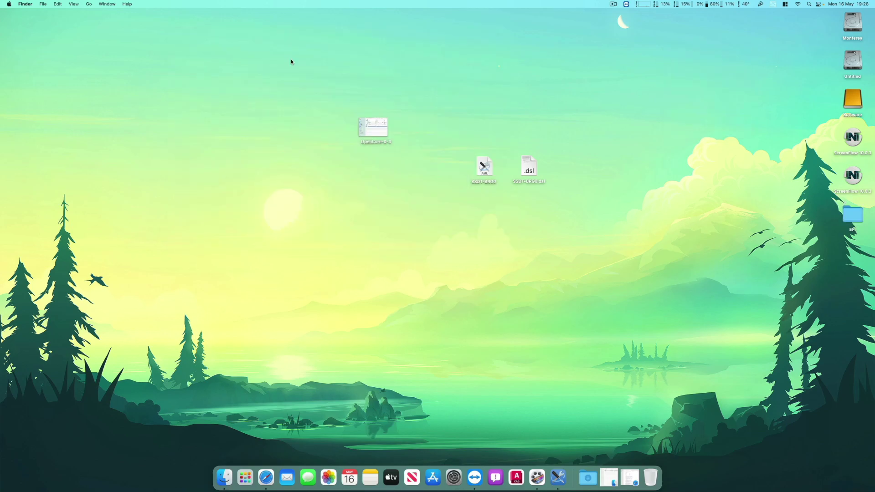
{"action": "left_click_drag", "start_coordinate": [852, 218], "coordinate": [385, 231]}
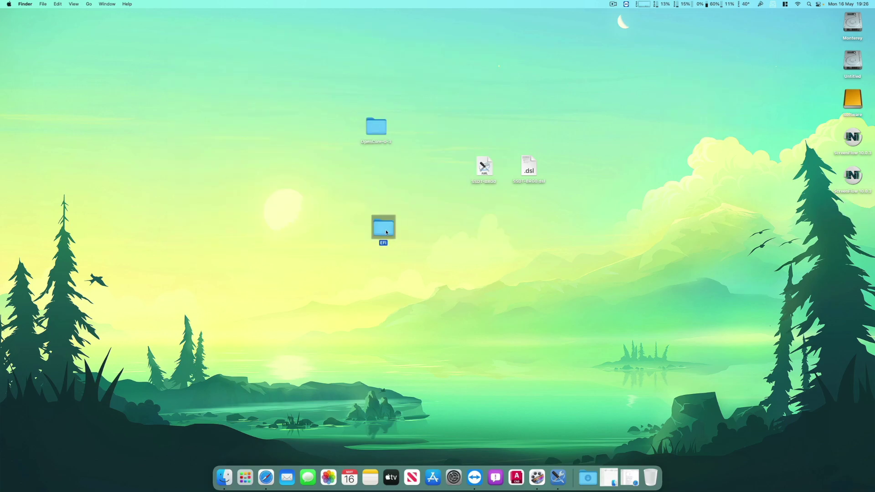
Step: Move the compiled SSDT-BRG0 file into the desktop EFI's OC/ACPI folder and return to the EFI folder
{"action": "double_click", "coordinate": [389, 234]}
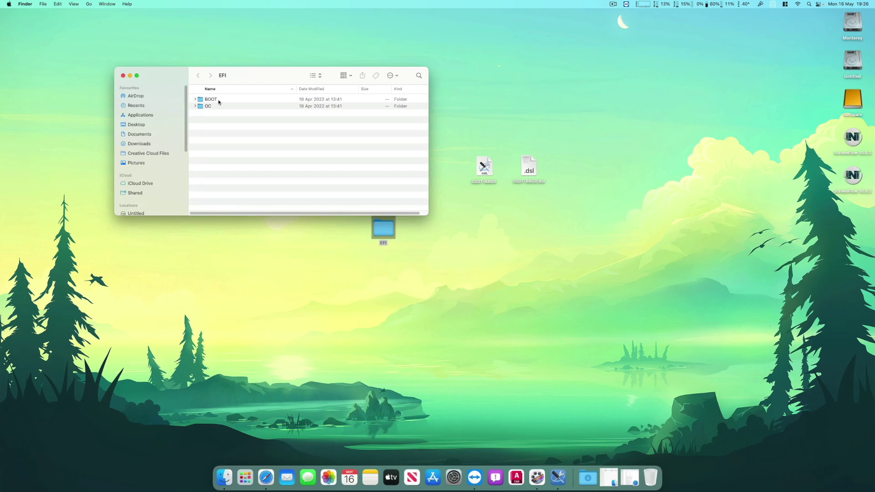
{"action": "double_click", "coordinate": [219, 106]}
{"action": "double_click", "coordinate": [216, 100]}
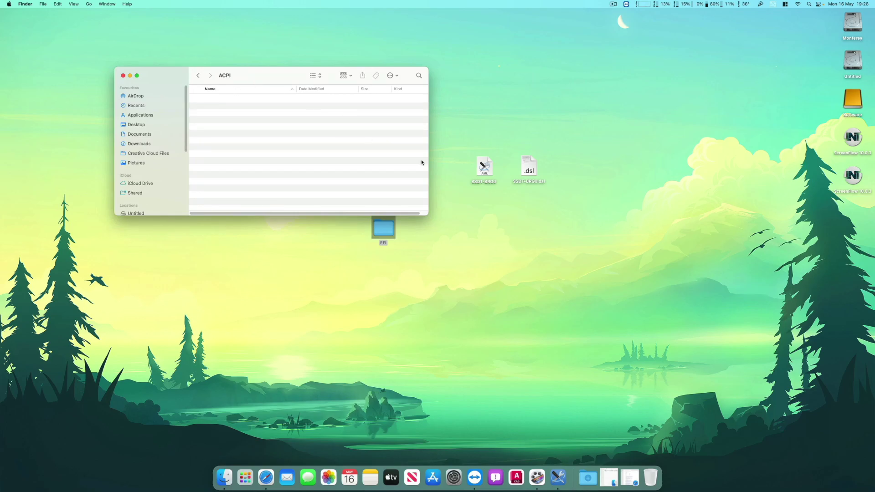
{"action": "left_click_drag", "start_coordinate": [483, 167], "coordinate": [248, 134]}
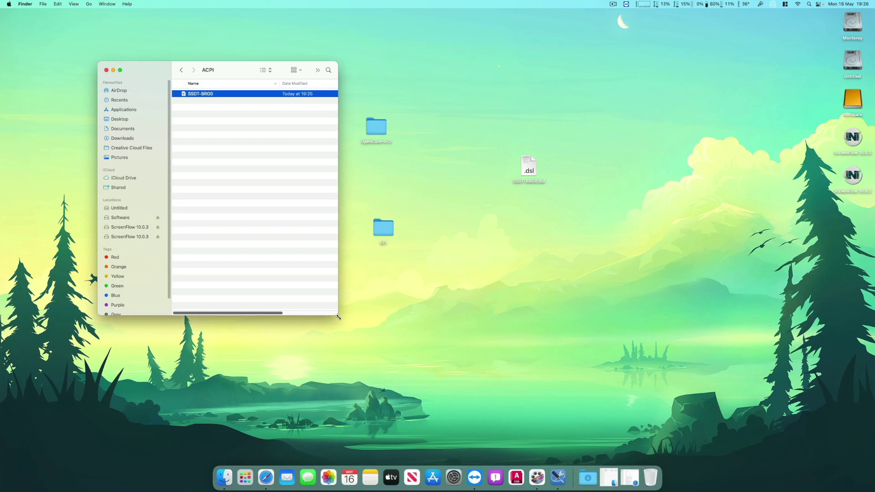
{"action": "left_click", "coordinate": [263, 151]}
{"action": "left_click", "coordinate": [181, 70]}
{"action": "left_click_drag", "start_coordinate": [231, 69], "coordinate": [232, 61]}
{"action": "left_click", "coordinate": [183, 63]}
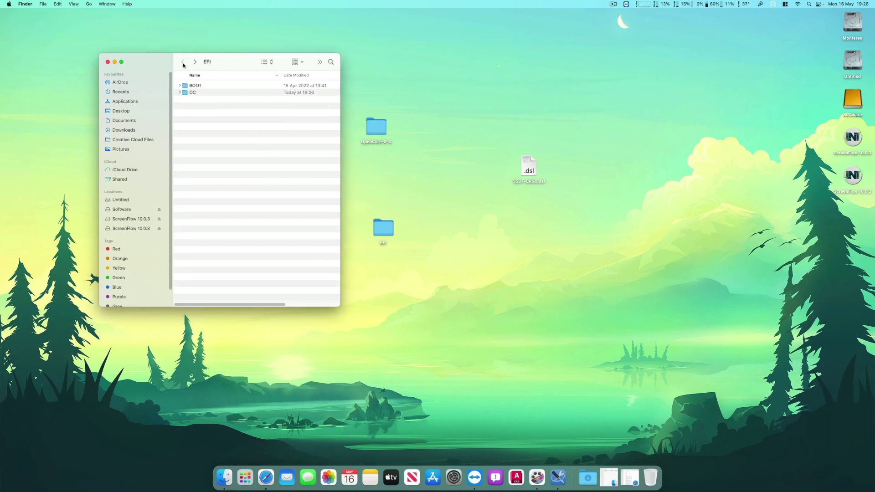
Step: Copy Sample.plist from the Docs folder of OpenCore-0-3 into the desktop EFI's OC folder
{"action": "double_click", "coordinate": [376, 128]}
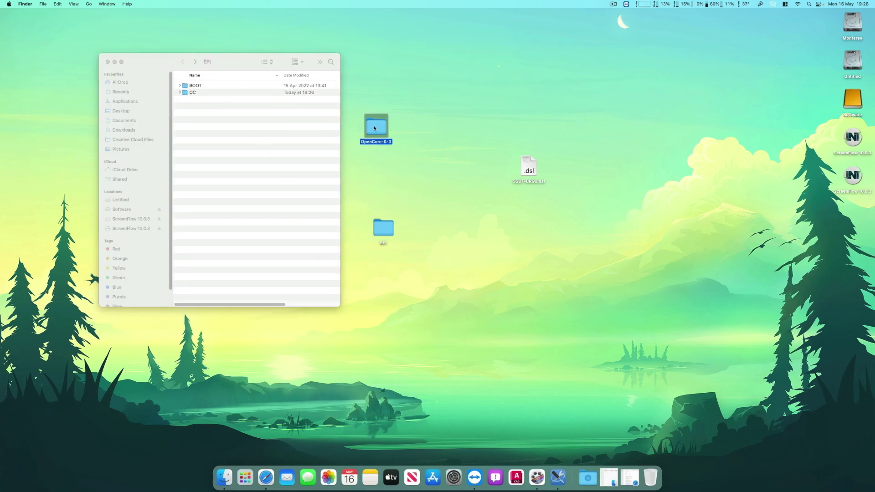
{"action": "right_click", "coordinate": [292, 101]}
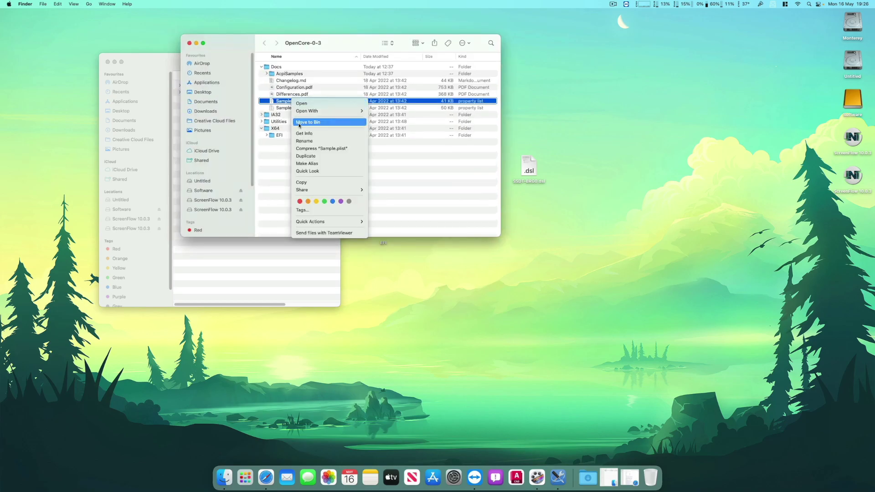
{"action": "left_click", "coordinate": [331, 181]}
{"action": "left_click", "coordinate": [243, 243]}
{"action": "right_click", "coordinate": [212, 111]}
{"action": "left_click", "coordinate": [196, 94]}
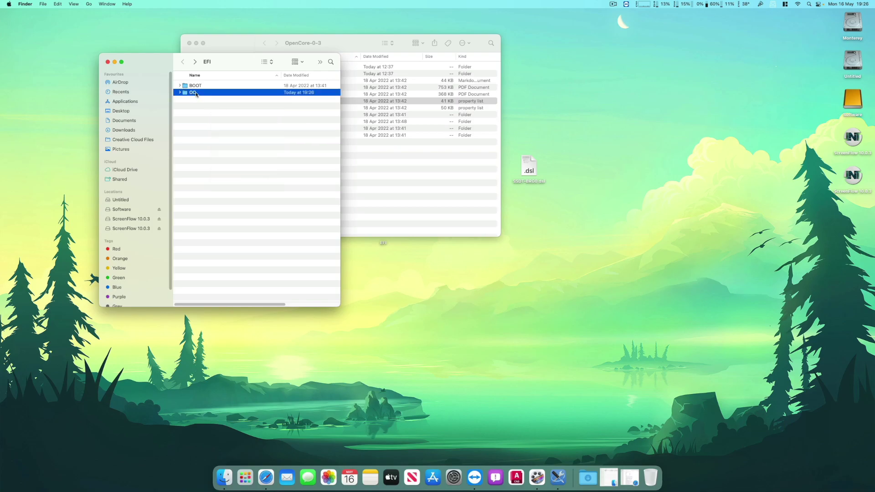
{"action": "double_click", "coordinate": [194, 93]}
{"action": "right_click", "coordinate": [207, 139]}
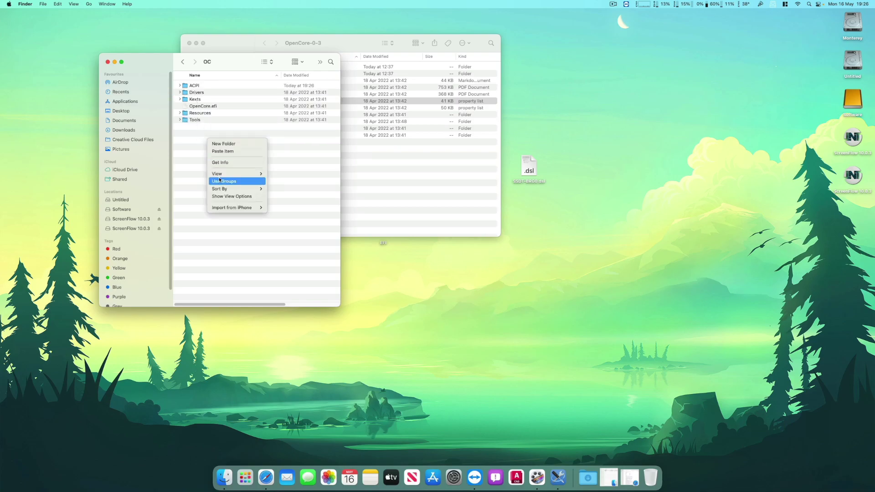
{"action": "left_click", "coordinate": [225, 151]}
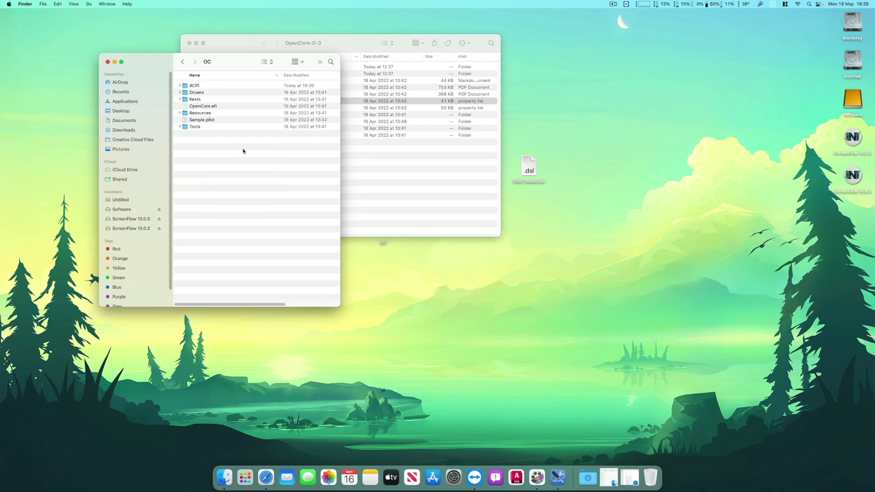
Step: Rename Sample.plist in the OC folder to config.plist
{"action": "left_click", "coordinate": [201, 122]}
{"action": "left_click", "coordinate": [203, 120]}
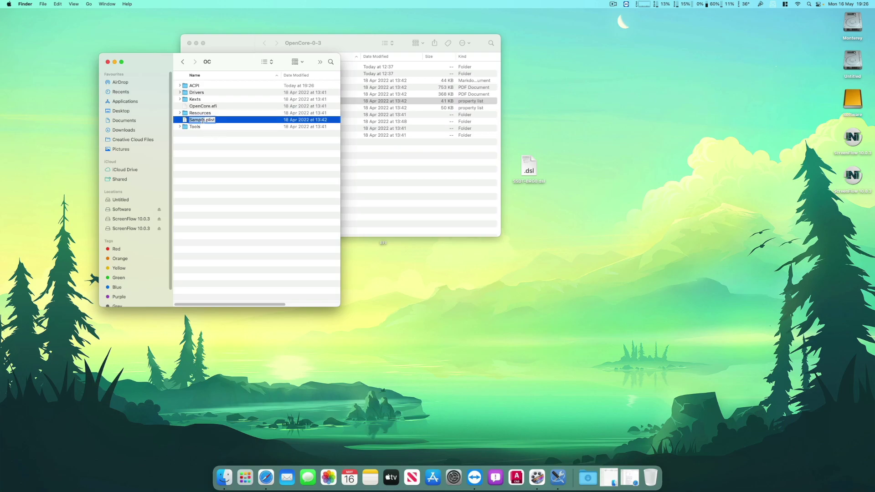
{"action": "key", "text": "BackSpace"}
{"action": "key", "text": "BackSpace"}
{"action": "key", "text": "BackSpace"}
{"action": "key", "text": "BackSpace"}
{"action": "key", "text": "BackSpace"}
{"action": "key", "text": "BackSpace"}
{"action": "type", "text": "config"}
{"action": "key", "text": "Return"}
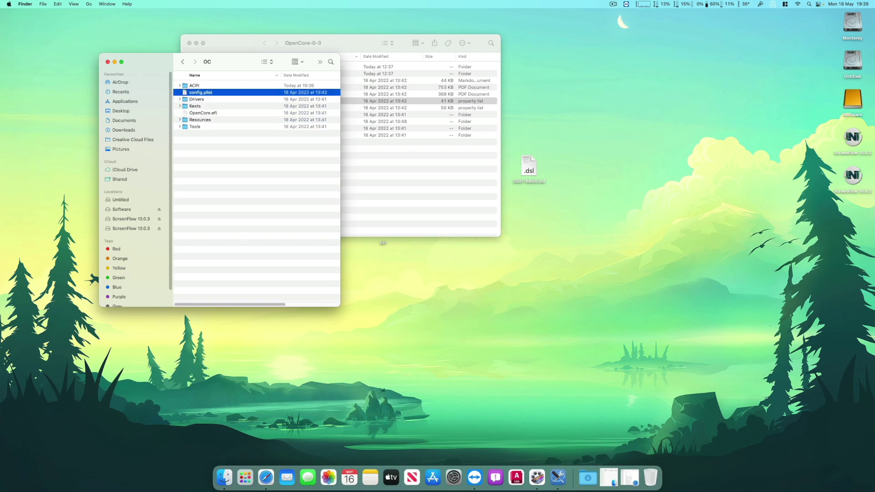
Step: Open config.plist in the plist editor, collapse the children of Root and move the editor window clear of the OC folder window
{"action": "double_click", "coordinate": [201, 94]}
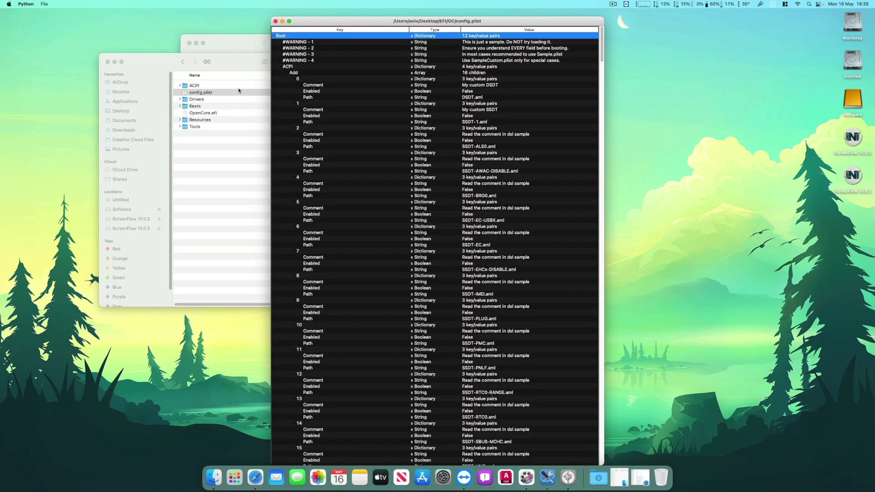
{"action": "right_click", "coordinate": [337, 35]}
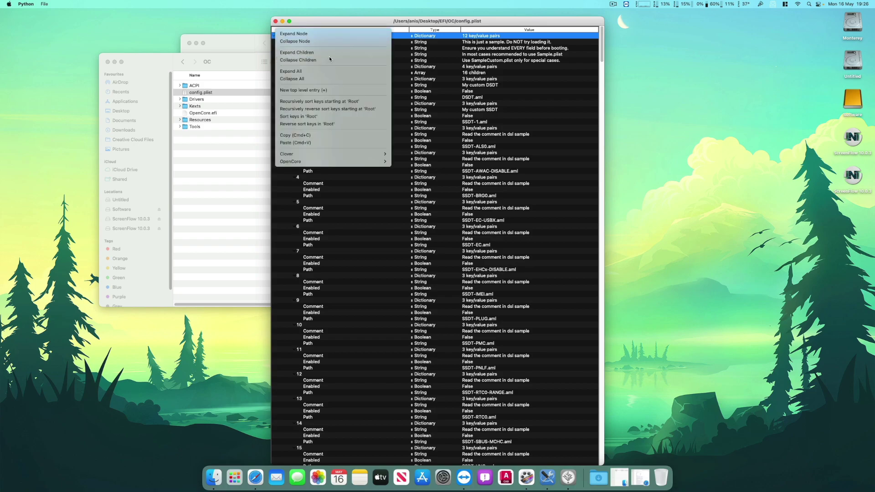
{"action": "left_click", "coordinate": [328, 58]}
{"action": "left_click_drag", "start_coordinate": [342, 23], "coordinate": [477, 27]}
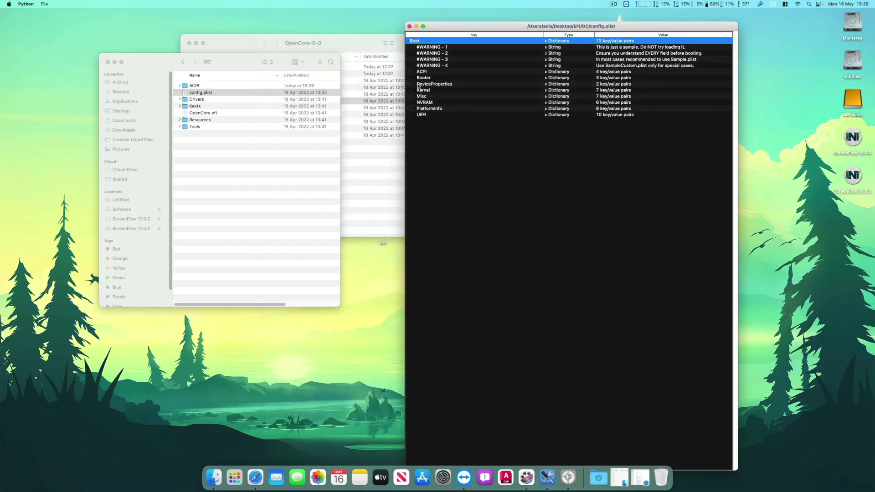
Step: Expand DeviceProperties and its Add dictionary in config.plist
{"action": "left_click", "coordinate": [418, 85]}
{"action": "left_click", "coordinate": [422, 91]}
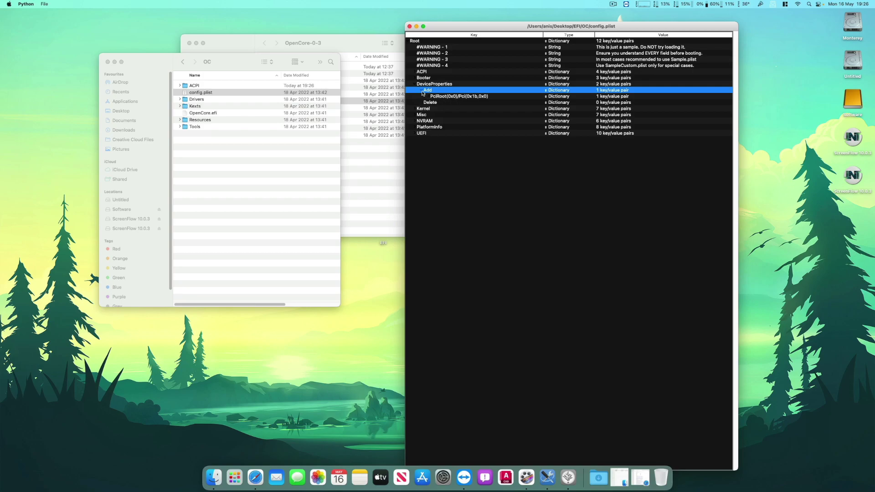
{"action": "left_click_drag", "start_coordinate": [473, 29], "coordinate": [484, 25]}
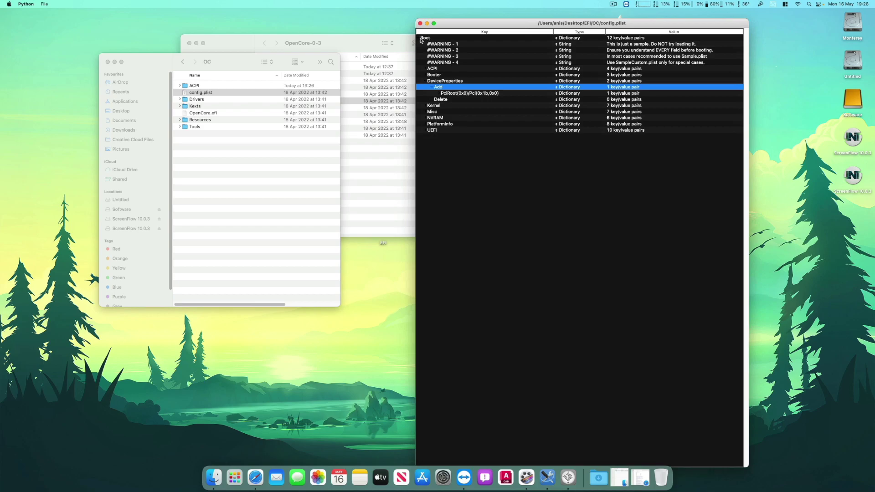
Step: Minimise the OpenCore-0-3 window and arrange the OC folder window beside the config.plist editor window
{"action": "left_click", "coordinate": [196, 43]}
{"action": "left_click_drag", "start_coordinate": [239, 65], "coordinate": [308, 31]}
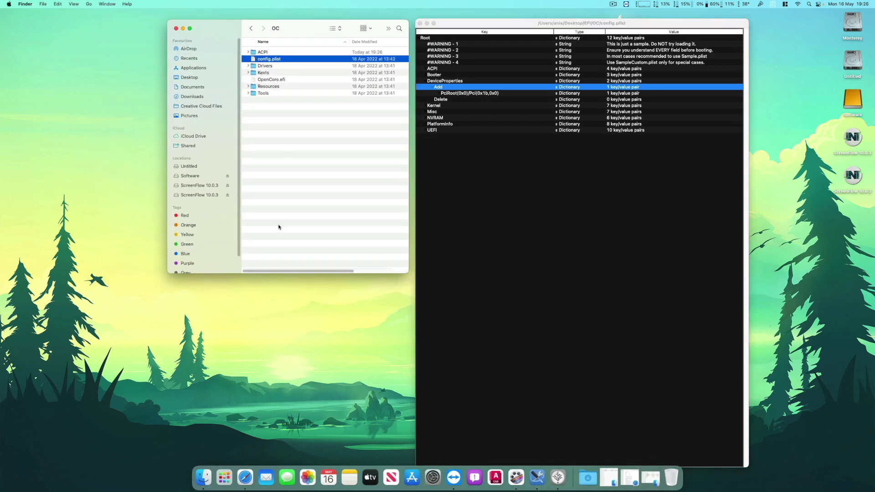
{"action": "left_click", "coordinate": [283, 401]}
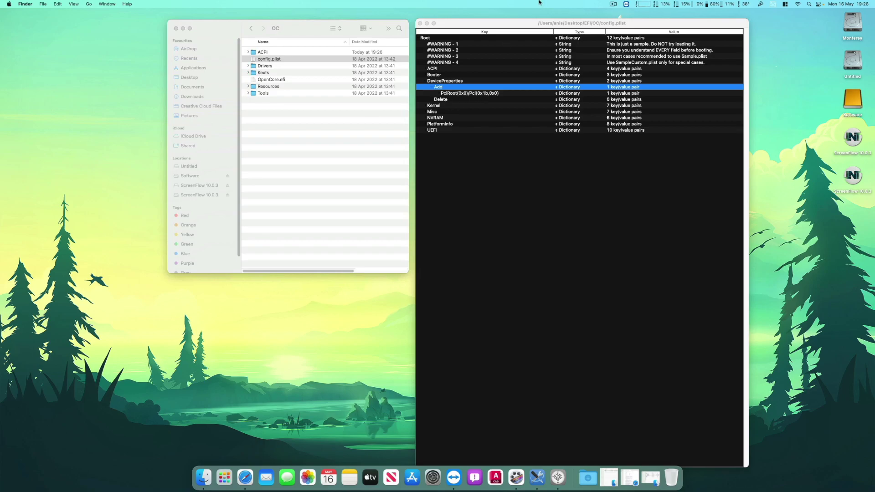
{"action": "left_click_drag", "start_coordinate": [537, 28], "coordinate": [532, 27]}
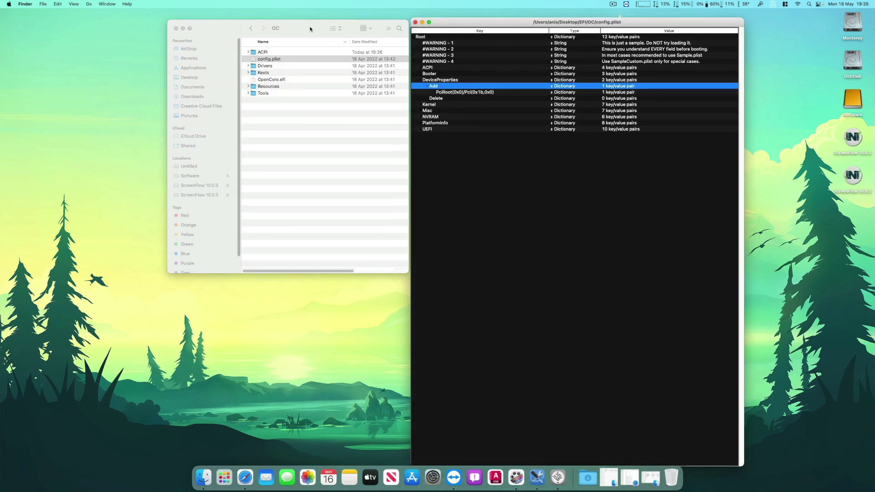
{"action": "left_click_drag", "start_coordinate": [310, 28], "coordinate": [310, 25]}
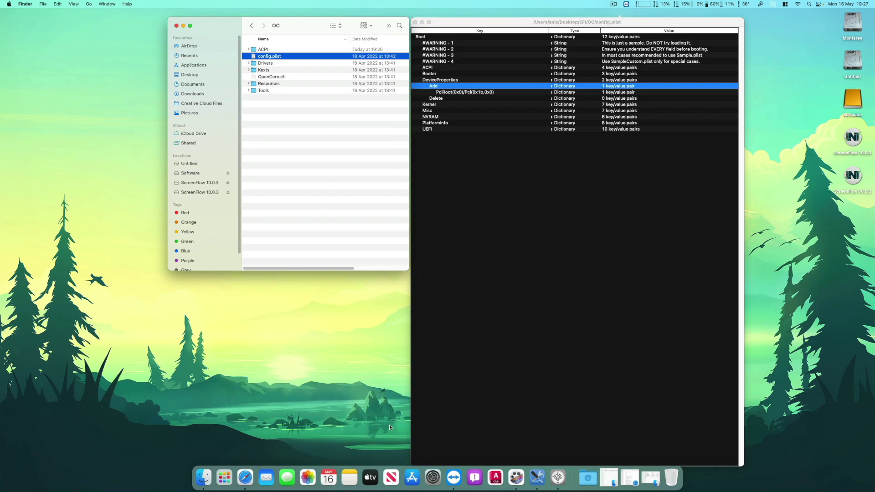
Step: Open the gfxutil-1 folder from Downloads, place its window below the OC folder window and run gfxutil in Terminal
{"action": "left_click", "coordinate": [593, 482]}
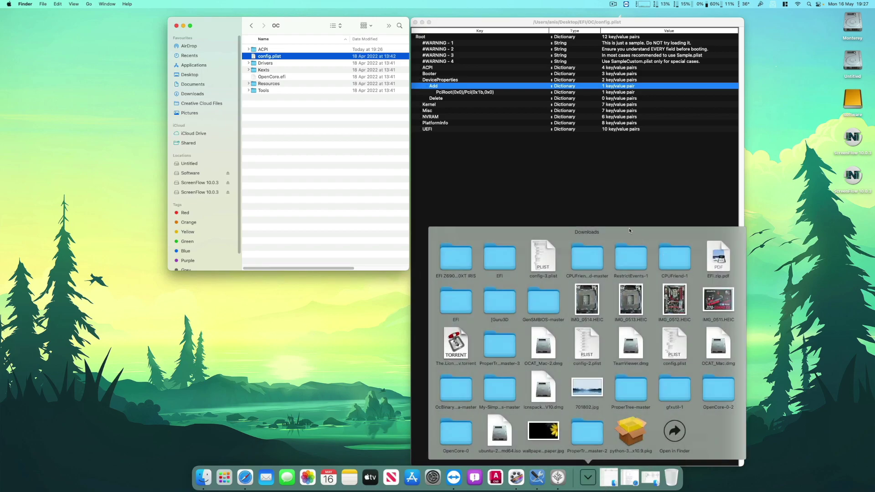
{"action": "left_click", "coordinate": [675, 393]}
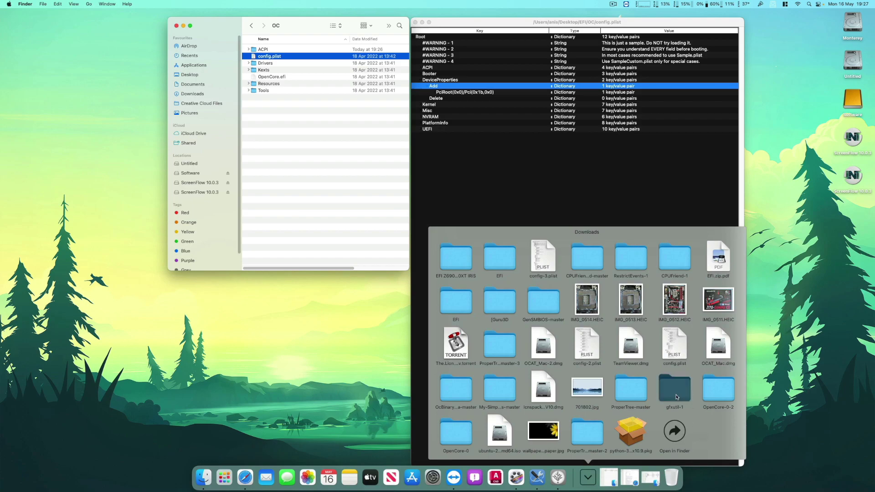
{"action": "left_click", "coordinate": [636, 434]}
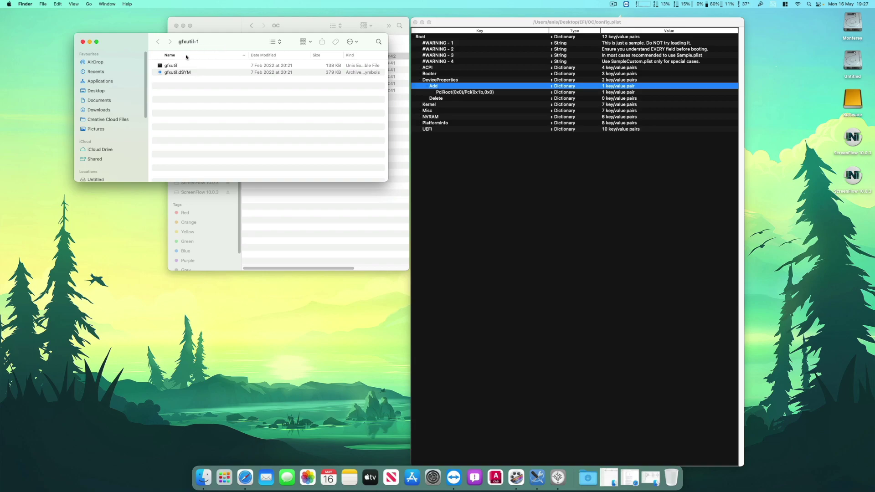
{"action": "left_click_drag", "start_coordinate": [198, 41], "coordinate": [184, 295]}
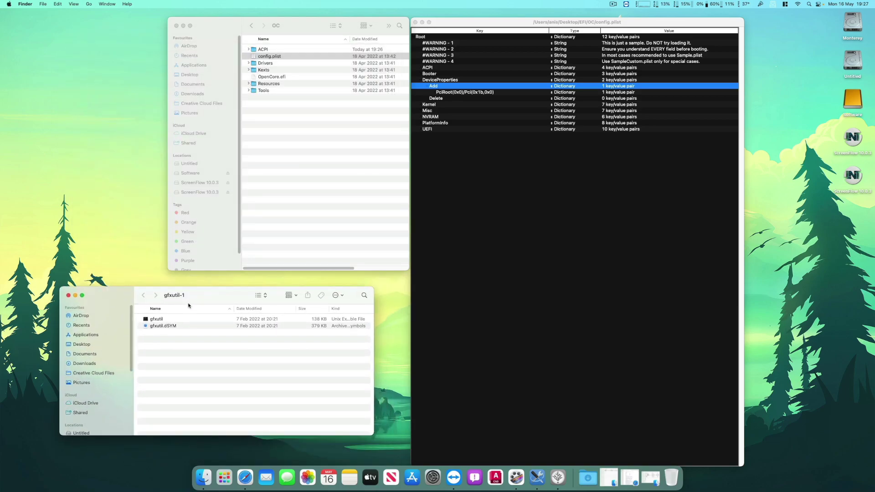
{"action": "right_click", "coordinate": [162, 319]}
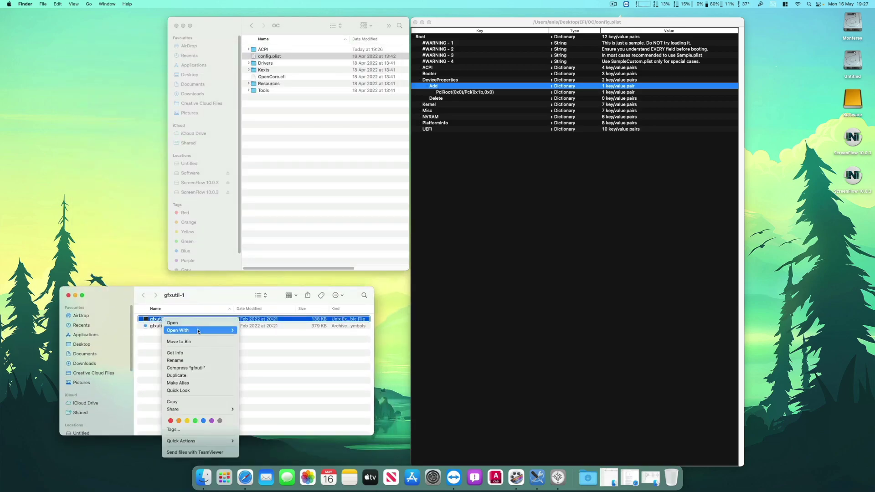
{"action": "mouse_move", "coordinate": [197, 331]}
{"action": "left_click", "coordinate": [253, 328]}
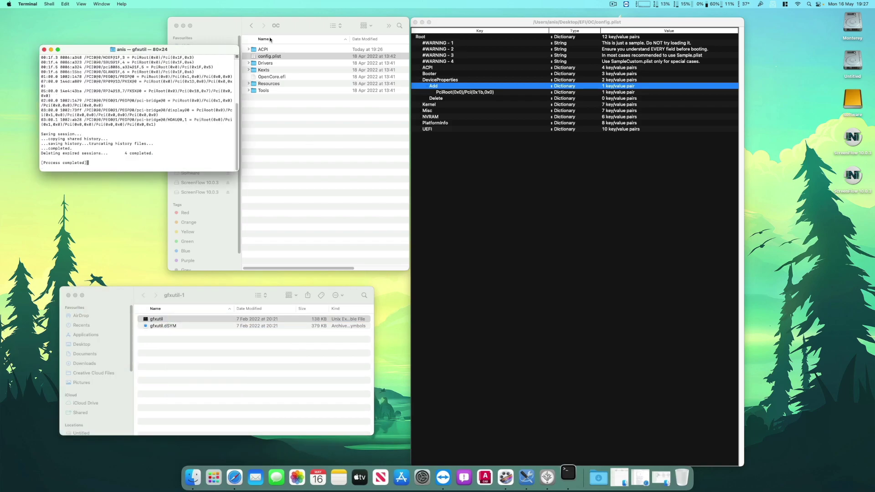
Step: Enlarge the Terminal window so each gfxutil device path fits on one line, keeping it clear of the config.plist editor
{"action": "left_click_drag", "start_coordinate": [144, 52], "coordinate": [134, 52]}
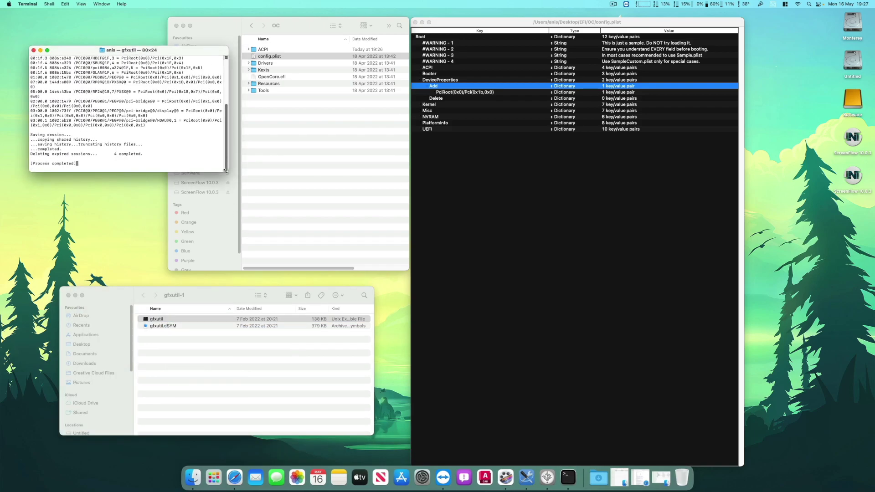
{"action": "left_click_drag", "start_coordinate": [227, 171], "coordinate": [367, 272]}
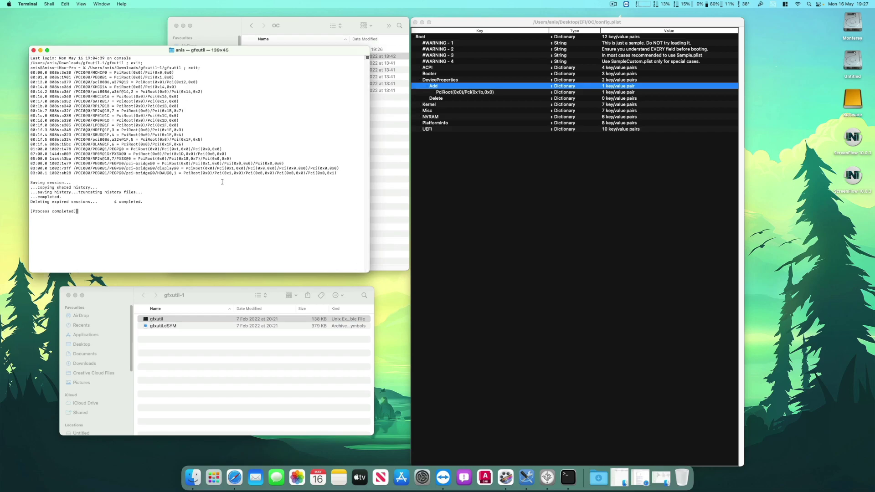
{"action": "left_click_drag", "start_coordinate": [221, 56], "coordinate": [227, 58]}
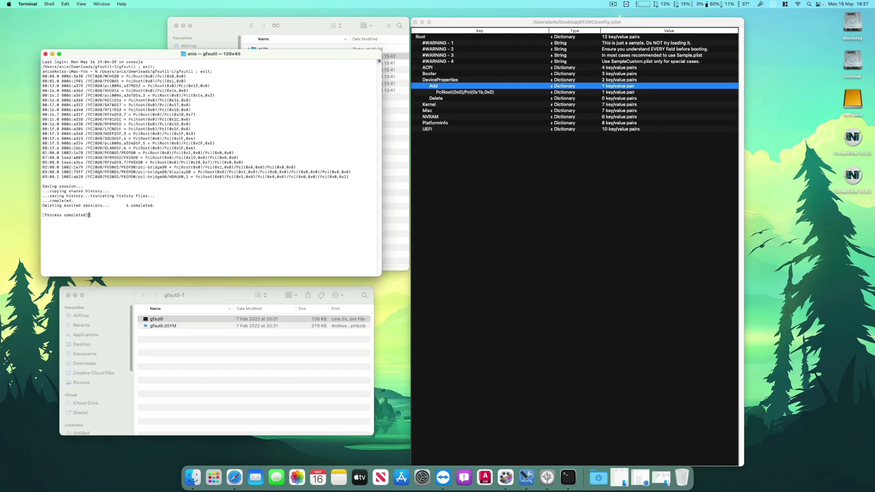
Step: Copy the GPU's PciRoot device path from the display@0 line of the gfxutil output
{"action": "left_click_drag", "start_coordinate": [62, 172], "coordinate": [354, 171]}
{"action": "left_click", "coordinate": [80, 171]}
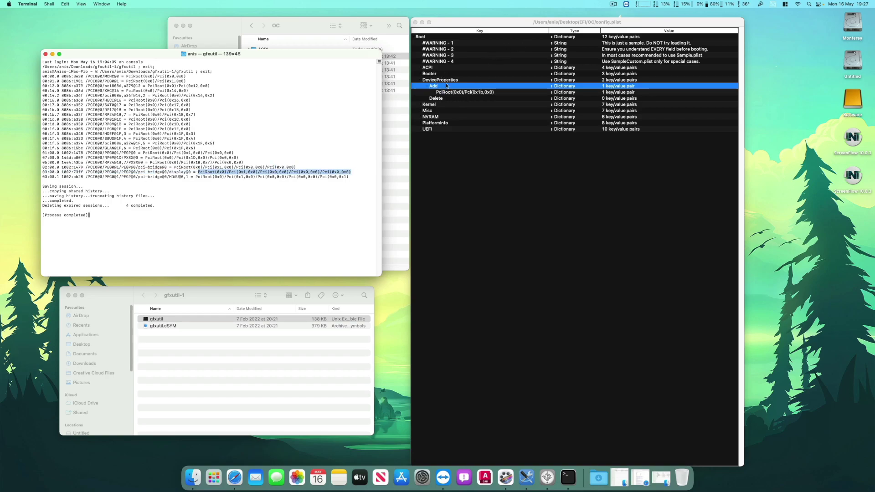
{"action": "right_click", "coordinate": [279, 172]}
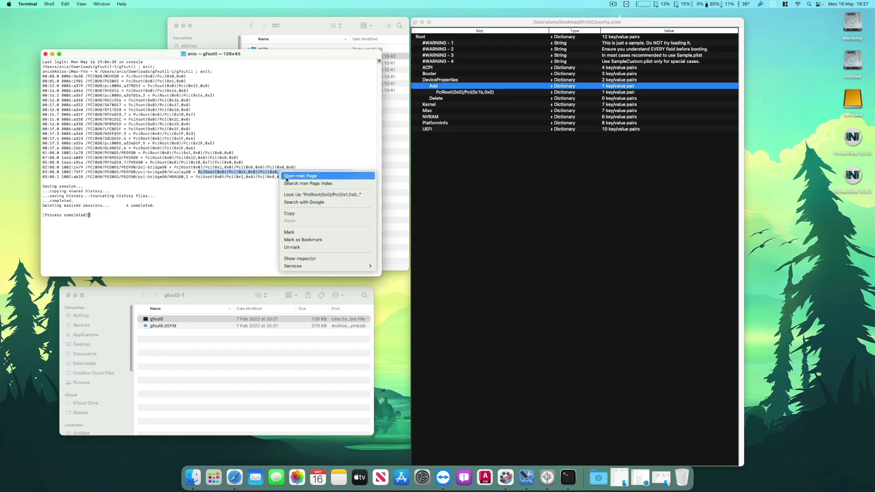
{"action": "left_click", "coordinate": [294, 213]}
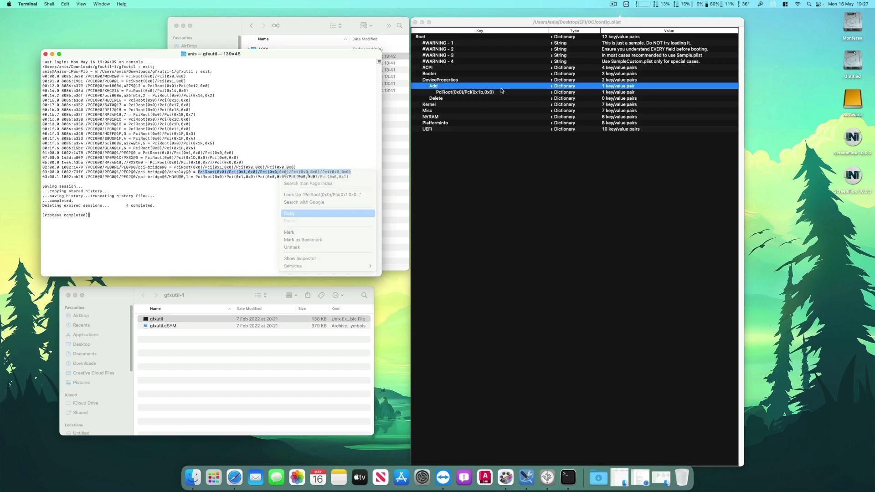
Step: Add a child under DeviceProperties > Add in config.plist, name it with the copied GPU PciRoot path and make it a Dictionary
{"action": "right_click", "coordinate": [443, 89]}
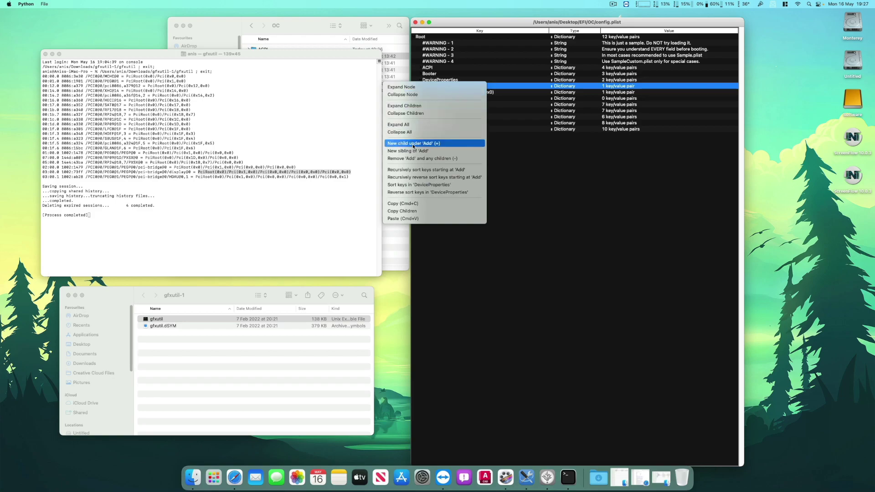
{"action": "left_click", "coordinate": [413, 144]}
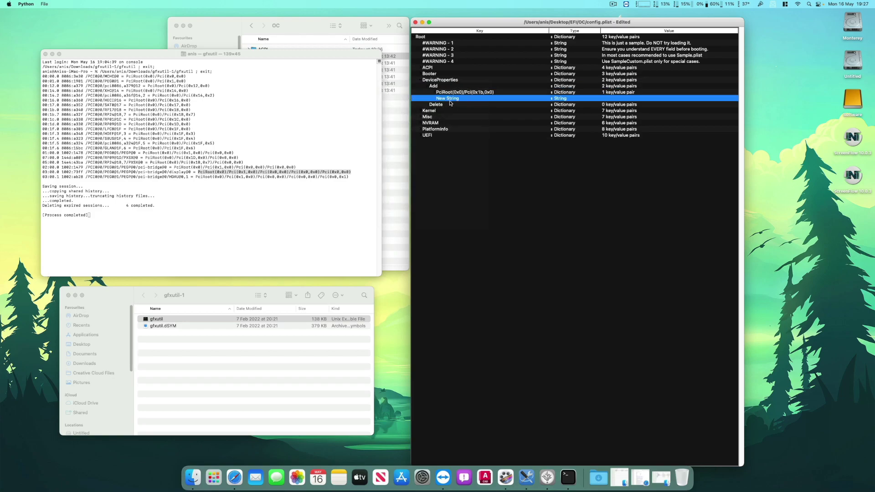
{"action": "double_click", "coordinate": [450, 99]}
{"action": "key", "text": "super+v"}
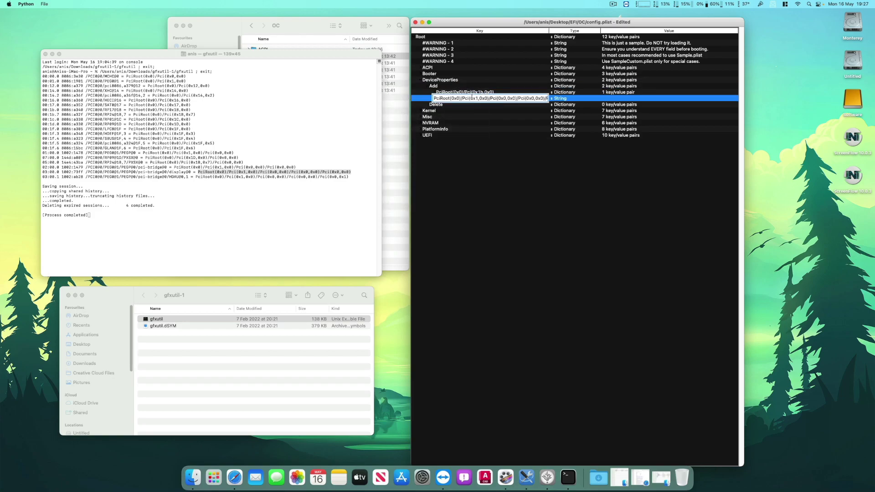
{"action": "key", "text": "Return"}
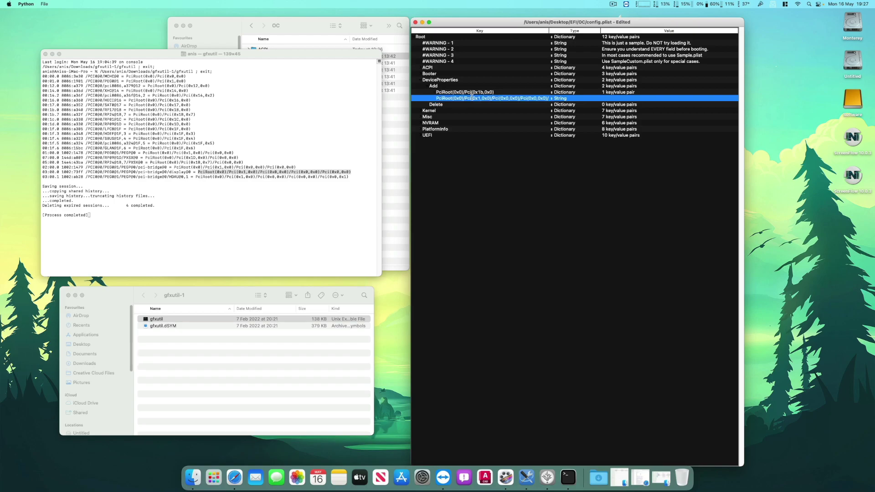
{"action": "left_click", "coordinate": [560, 100]}
{"action": "left_click", "coordinate": [554, 104]}
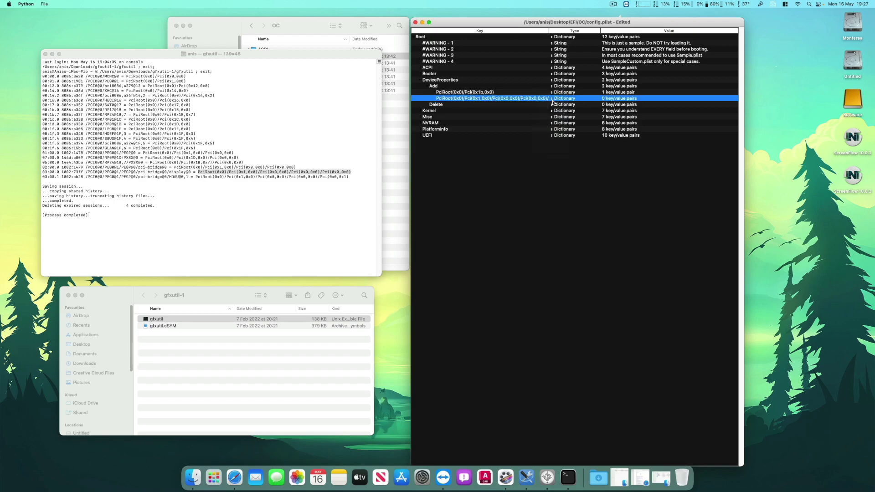
Step: Add a child entry named device-id under the GPU path dictionary and widen the editor window slightly
{"action": "right_click", "coordinate": [478, 99]}
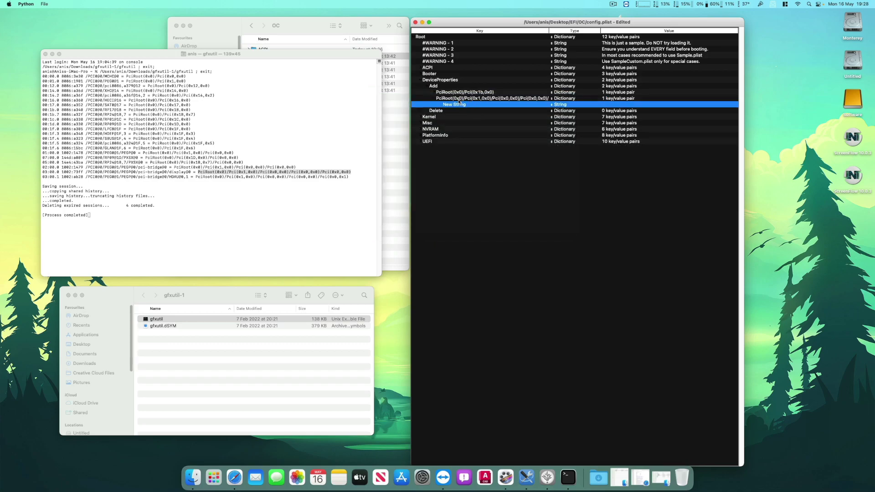
{"action": "left_click_drag", "start_coordinate": [626, 22], "coordinate": [631, 21]}
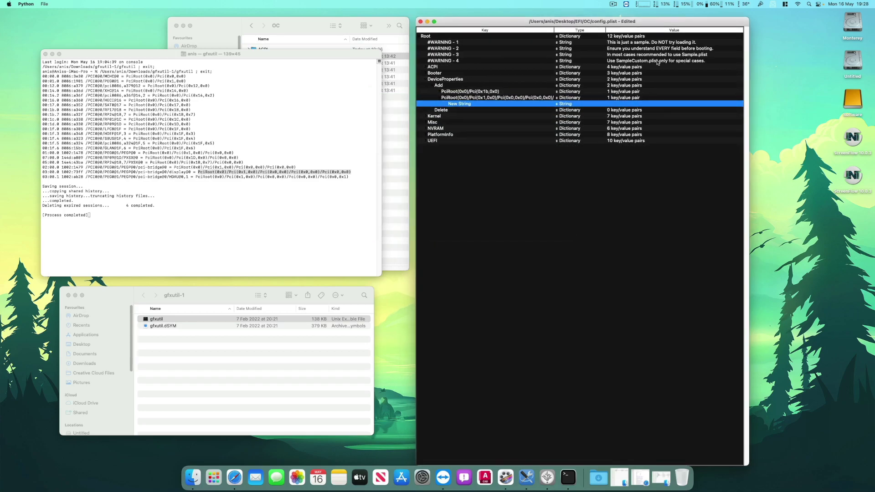
{"action": "left_click_drag", "start_coordinate": [749, 113], "coordinate": [774, 113]}
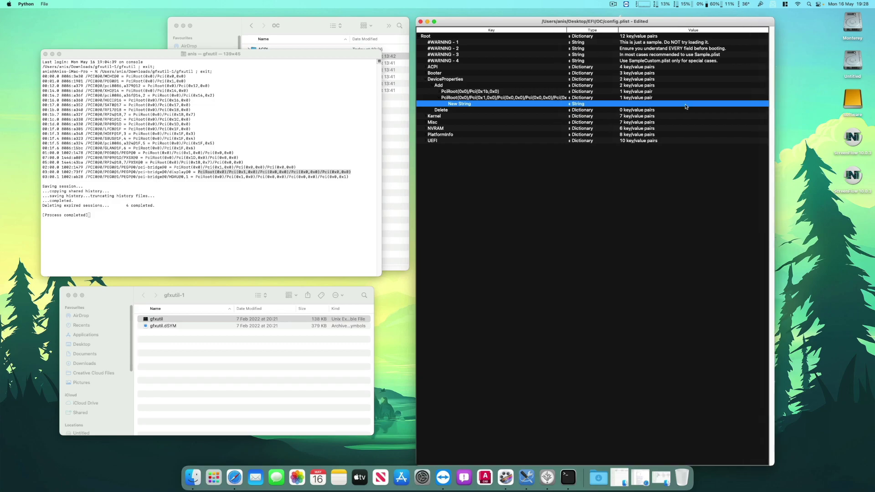
{"action": "double_click", "coordinate": [479, 104]}
{"action": "type", "text": "device-id"}
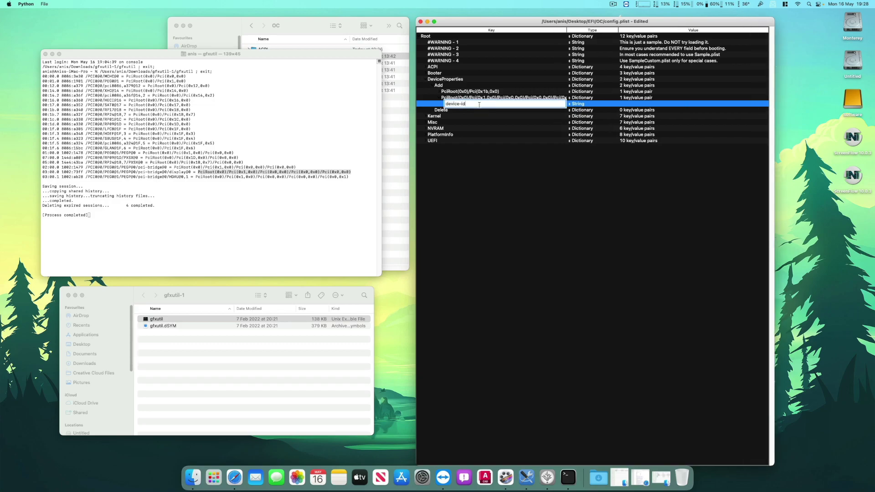
{"action": "key", "text": "Return"}
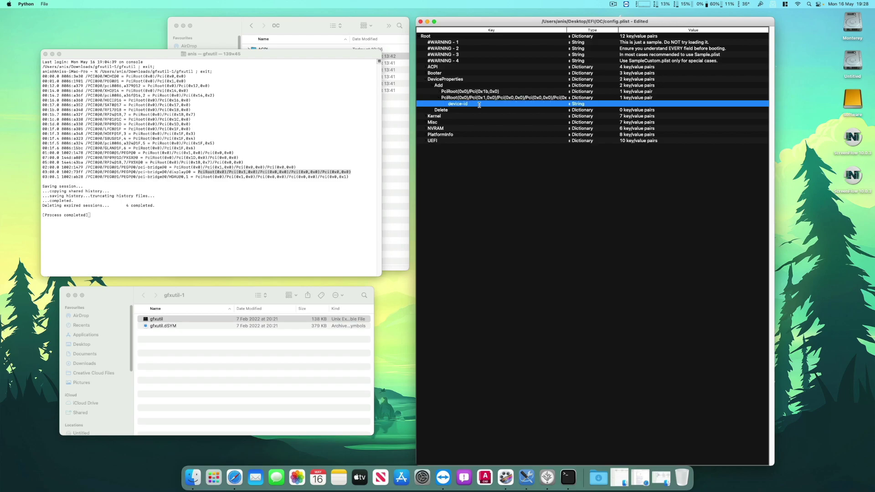
Step: Add a string entry named model under the GPU path dictionary with the value "XFX Radeon 6650XT 8GB"
{"action": "right_click", "coordinate": [455, 98]}
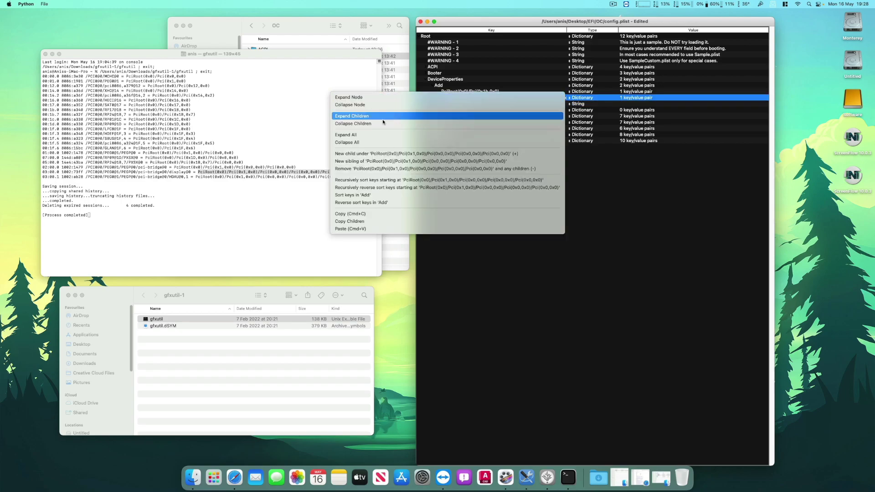
{"action": "left_click", "coordinate": [358, 155]}
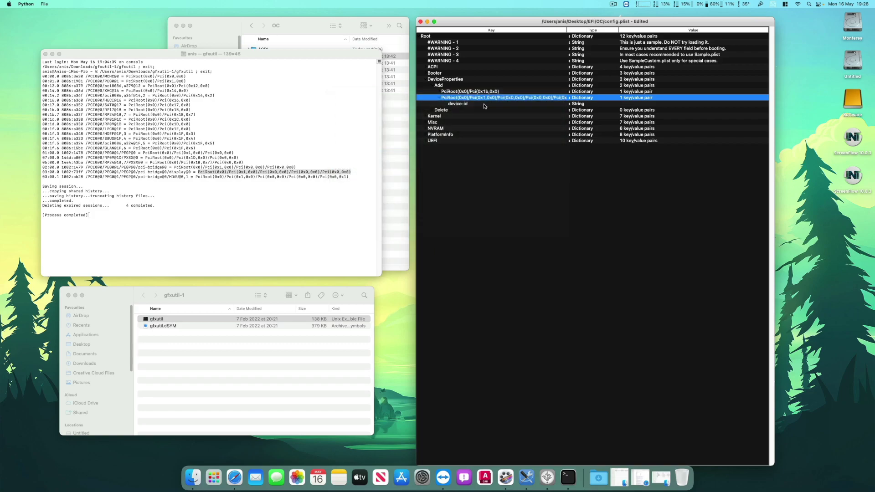
{"action": "double_click", "coordinate": [460, 112]}
{"action": "type", "text": "model"}
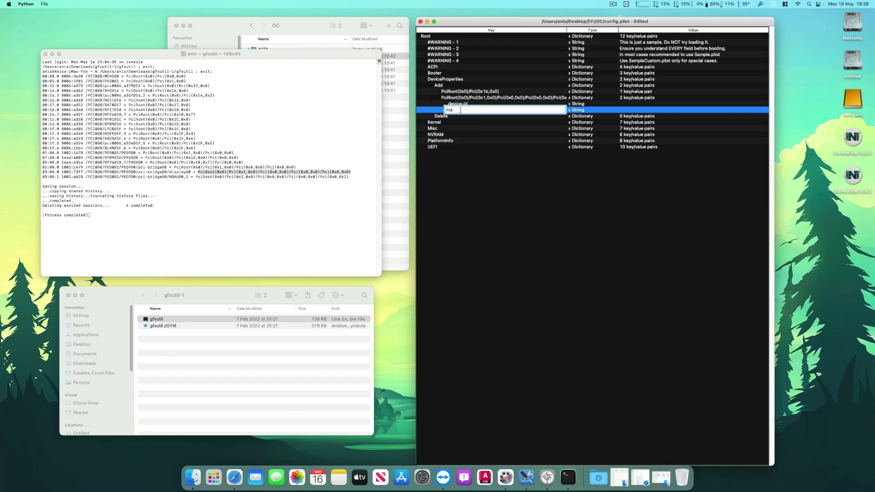
{"action": "key", "text": "Return"}
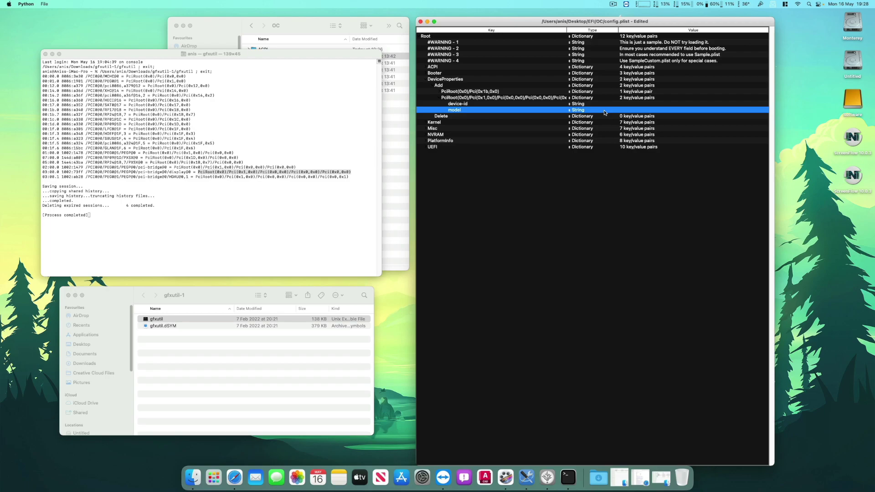
{"action": "double_click", "coordinate": [632, 111]}
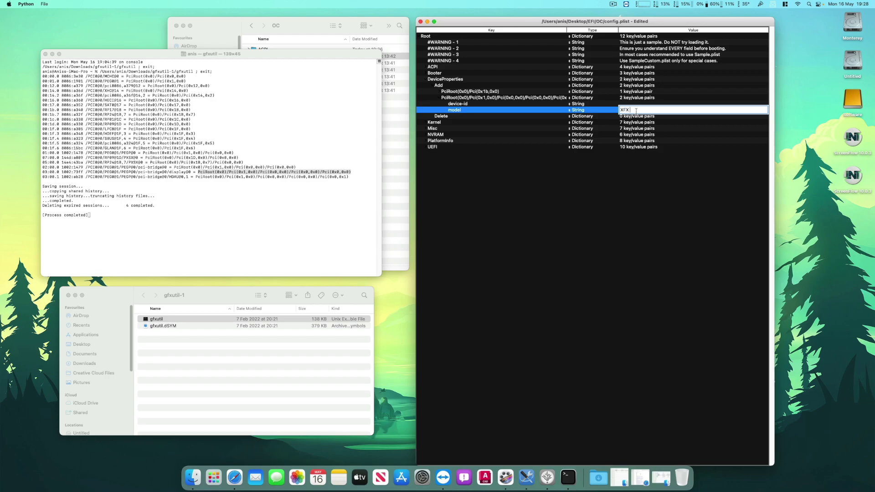
{"action": "type", "text": "XFX Radeon 6650XT 8GB"}
{"action": "key", "text": "Return"}
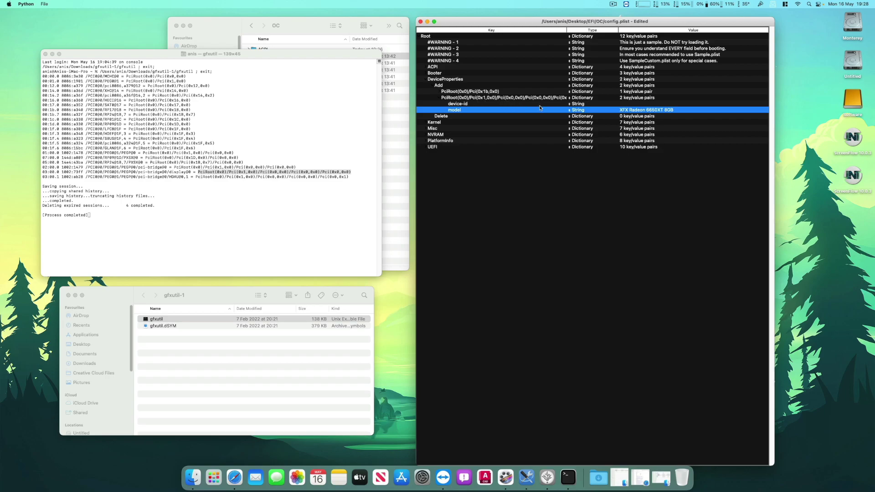
Step: Switch to Safari and look up the RX 6600 XT device ID in the search results for the device-id entry
{"action": "left_click", "coordinate": [640, 104]}
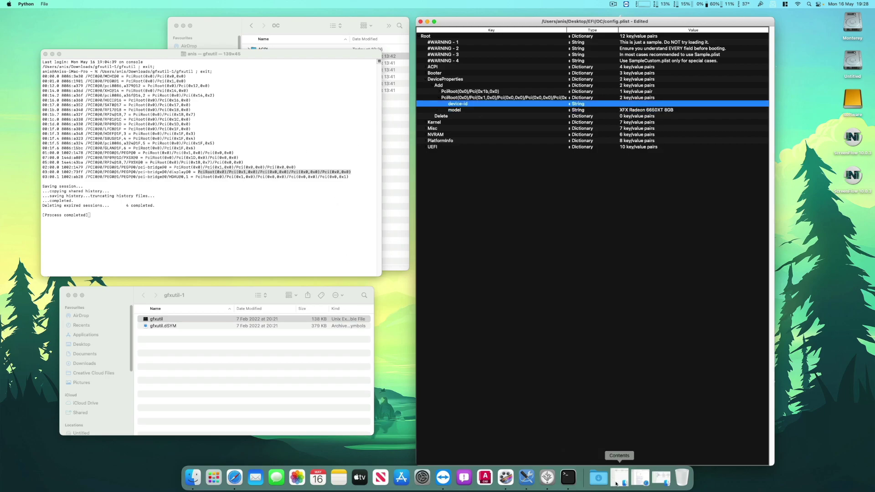
{"action": "left_click", "coordinate": [641, 477]}
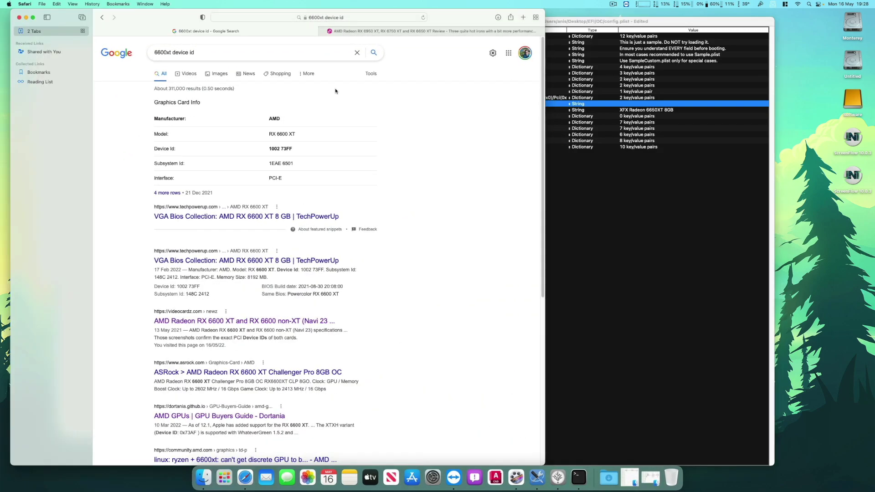
{"action": "left_click_drag", "start_coordinate": [294, 149], "coordinate": [278, 148]}
{"action": "triple_click", "coordinate": [278, 148]}
{"action": "left_click", "coordinate": [291, 114]}
Step: Return to the config.plist editor and change the type of the device-id entry to Data
{"action": "left_click", "coordinate": [681, 105]}
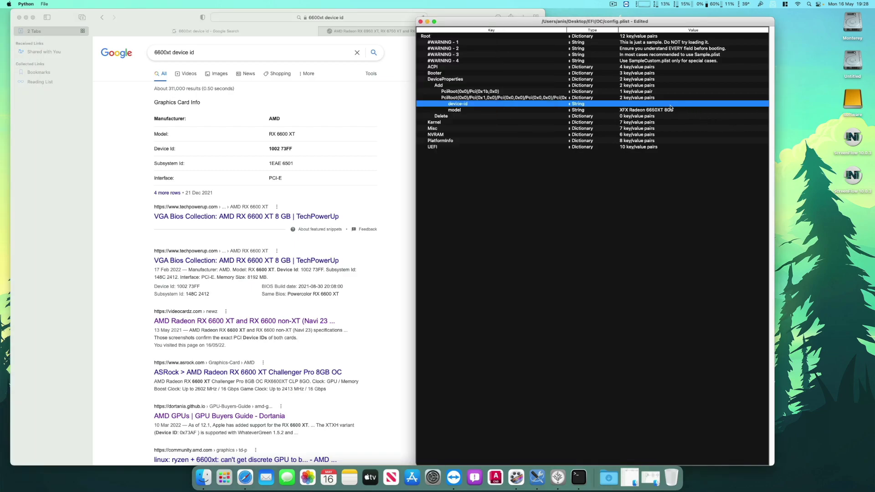
{"action": "left_click", "coordinate": [579, 105]}
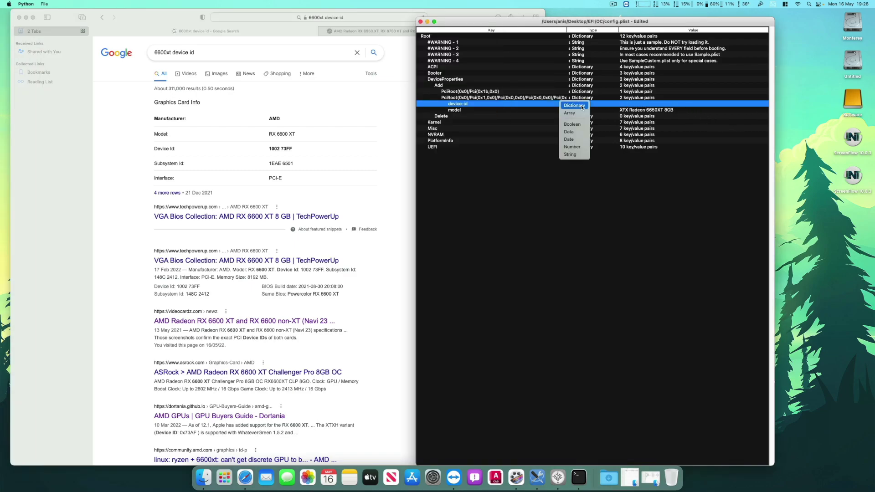
{"action": "left_click", "coordinate": [575, 131]}
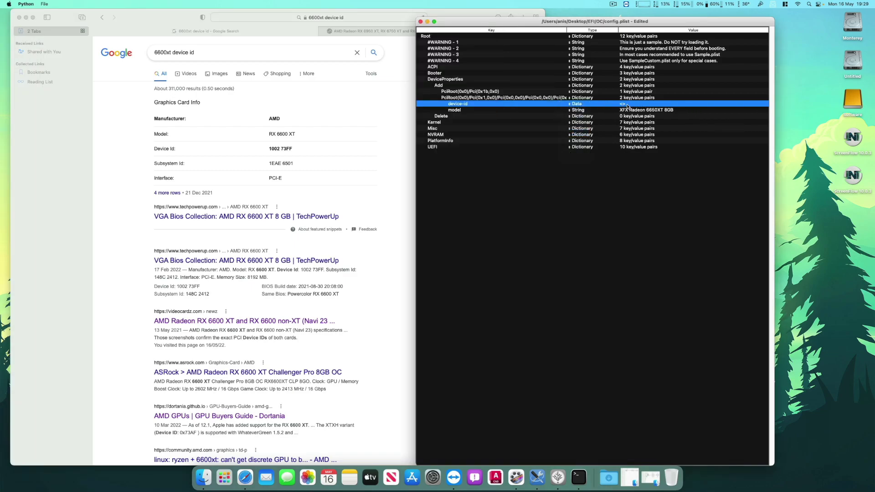
Step: Check the RX 6600 XT device ID in Safari, and set the device-id value to FF730000 in the config.plist editor
{"action": "double_click", "coordinate": [628, 105]}
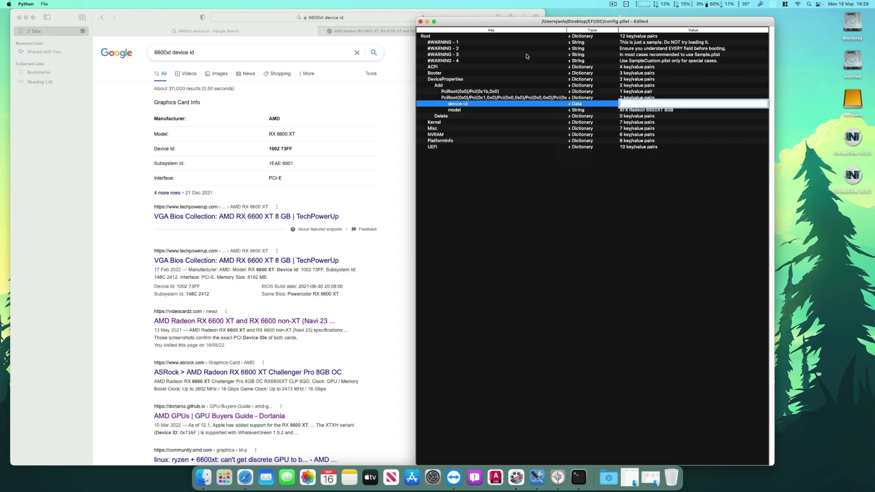
{"action": "left_click", "coordinate": [282, 148]}
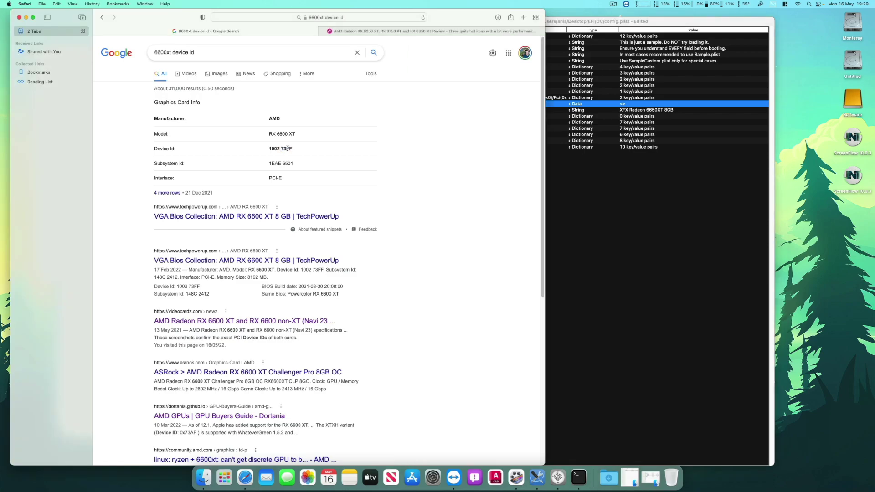
{"action": "left_click_drag", "start_coordinate": [282, 149], "coordinate": [292, 149]}
{"action": "double_click", "coordinate": [628, 105]}
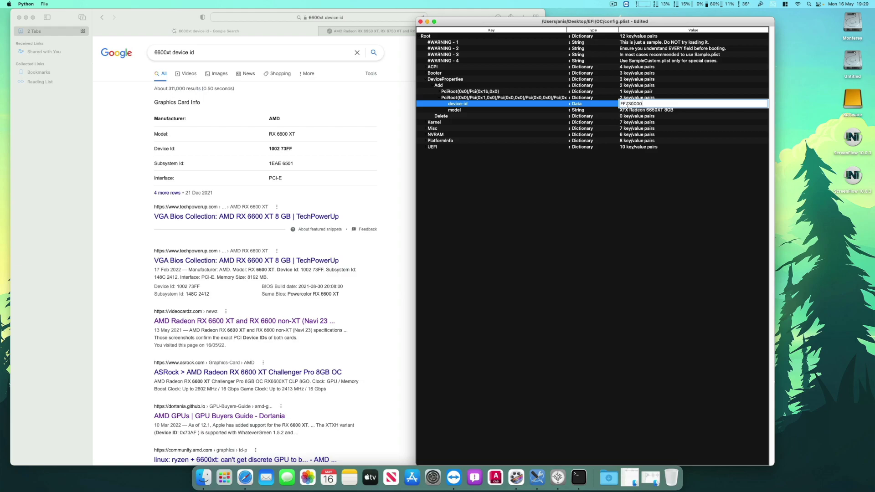
{"action": "type", "text": "FF730000"}
{"action": "key", "text": "Return"}
{"action": "left_click_drag", "start_coordinate": [459, 26], "coordinate": [479, 29]}
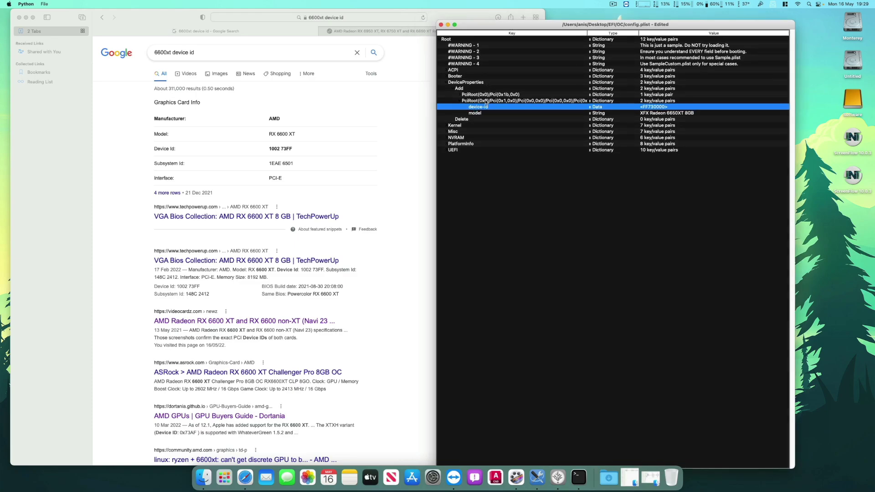
Step: Close the Safari window, inspect the ACPI folder inside OC in Finder, and return to the config.plist editor
{"action": "left_click", "coordinate": [17, 18]}
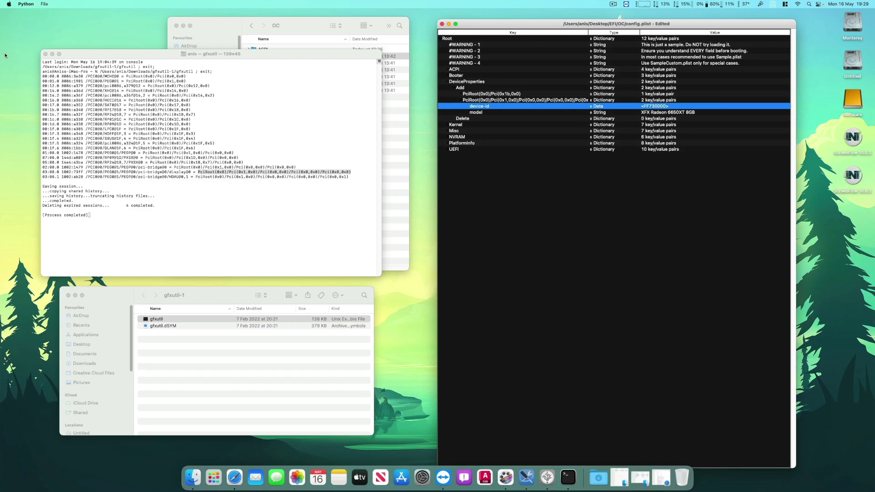
{"action": "left_click", "coordinate": [314, 29]}
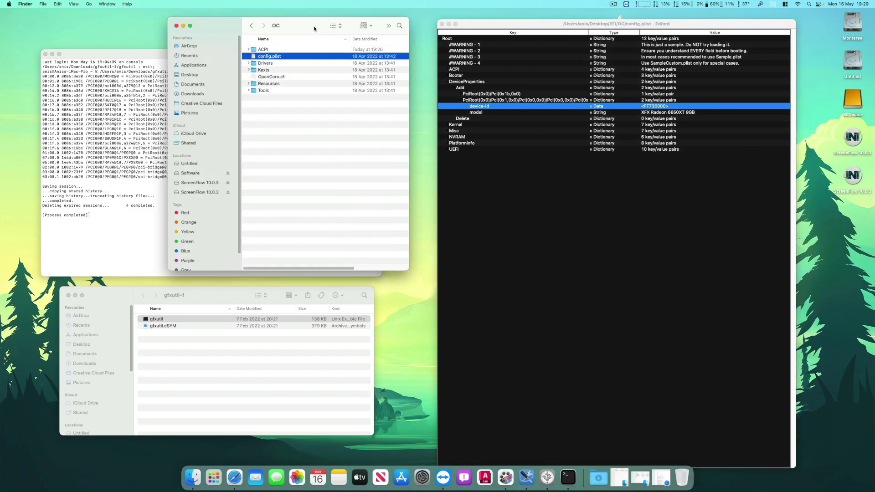
{"action": "left_click", "coordinate": [249, 49]}
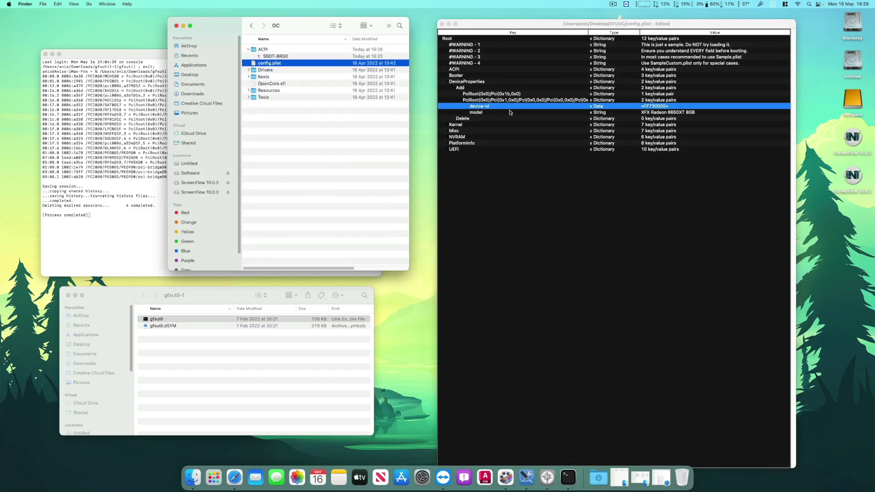
{"action": "left_click", "coordinate": [544, 181]}
{"action": "left_click_drag", "start_coordinate": [507, 26], "coordinate": [482, 24]}
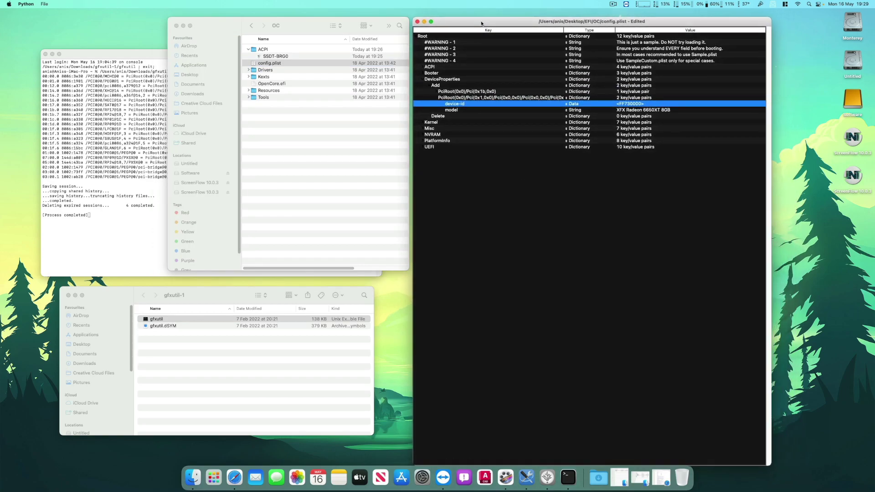
Step: Run an OC Snapshot on config.plist using the OC folder inside the desktop EFI folder
{"action": "left_click", "coordinate": [45, 4]}
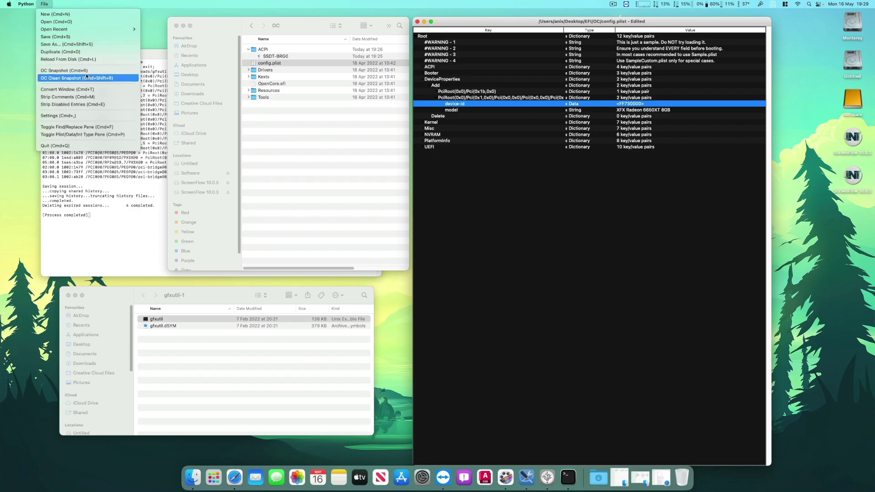
{"action": "left_click", "coordinate": [80, 71]}
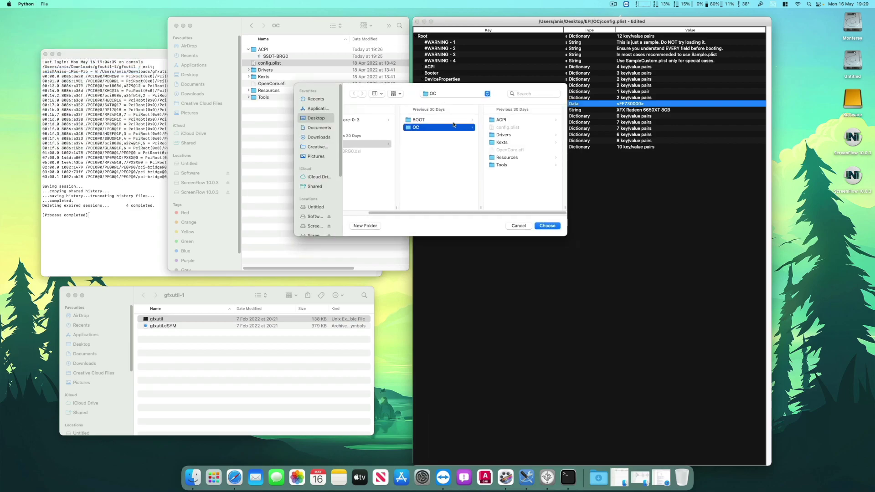
{"action": "left_click", "coordinate": [456, 94]}
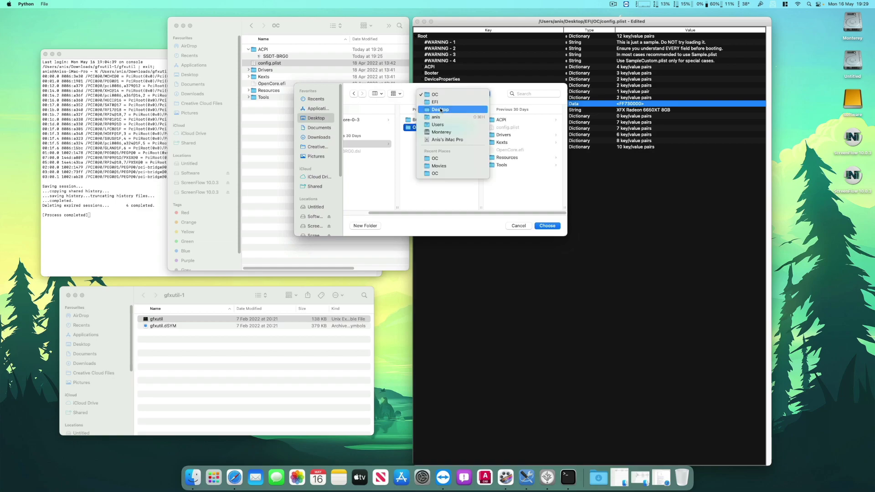
{"action": "left_click", "coordinate": [441, 102]}
{"action": "left_click", "coordinate": [448, 132]}
{"action": "key", "text": "Return"}
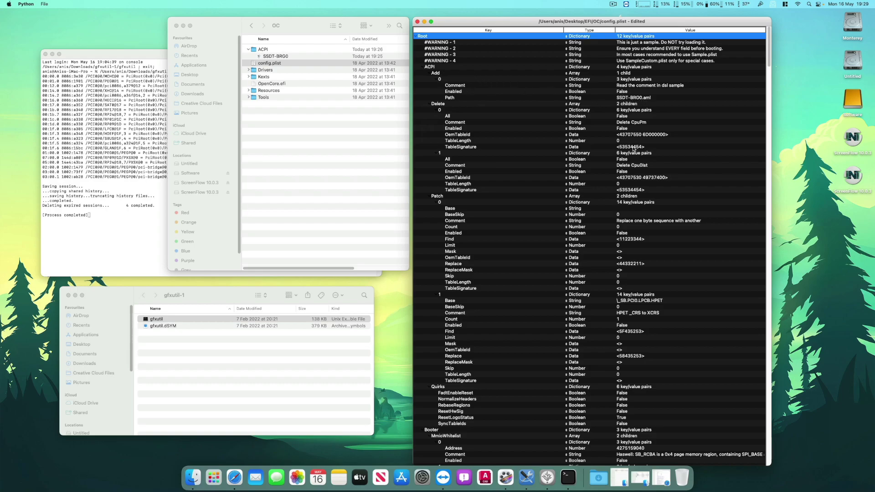
Step: Save the snapshotted config.plist
{"action": "left_click_drag", "start_coordinate": [461, 21], "coordinate": [462, 16]}
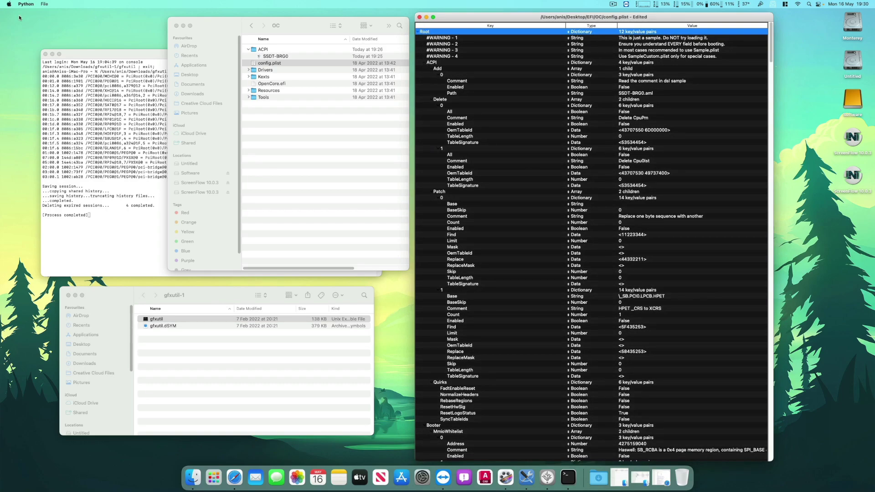
{"action": "left_click", "coordinate": [45, 4]}
{"action": "left_click", "coordinate": [64, 37]}
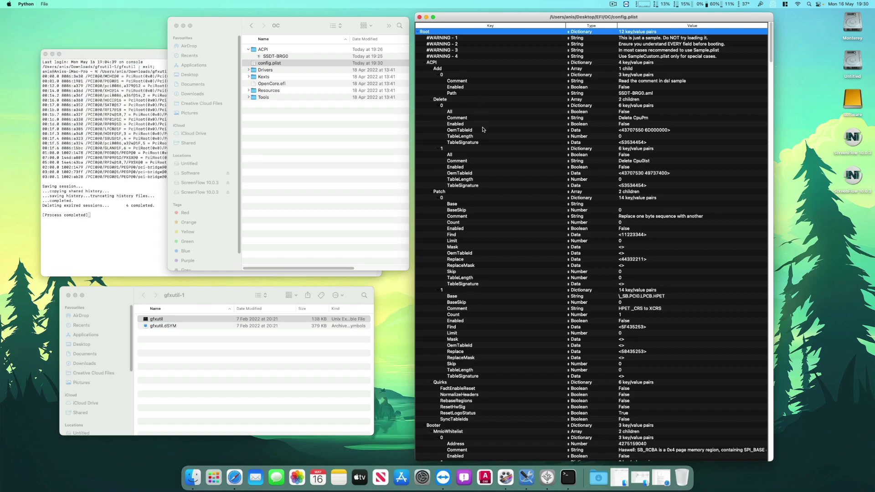
Step: Collapse the children of Root, and set Enabled to True for the SSDT-BRG0.aml entry under ACPI > Add
{"action": "right_click", "coordinate": [450, 33]}
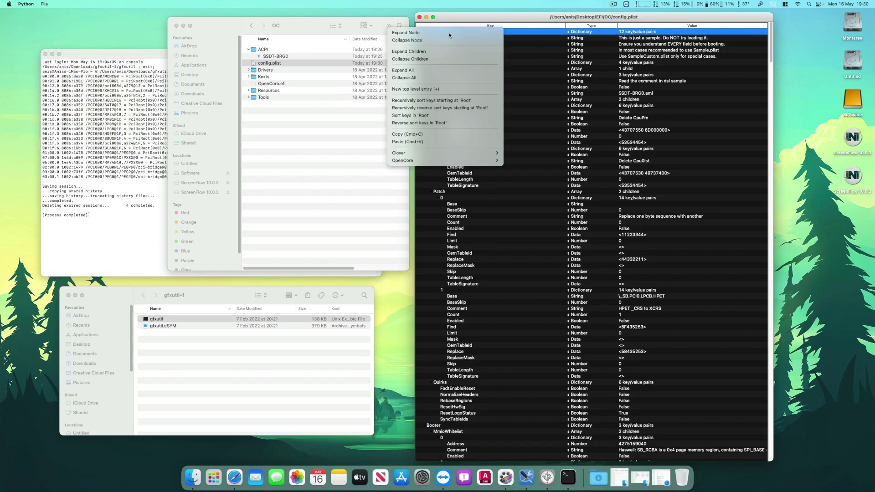
{"action": "left_click", "coordinate": [424, 59]}
{"action": "left_click", "coordinate": [432, 62]}
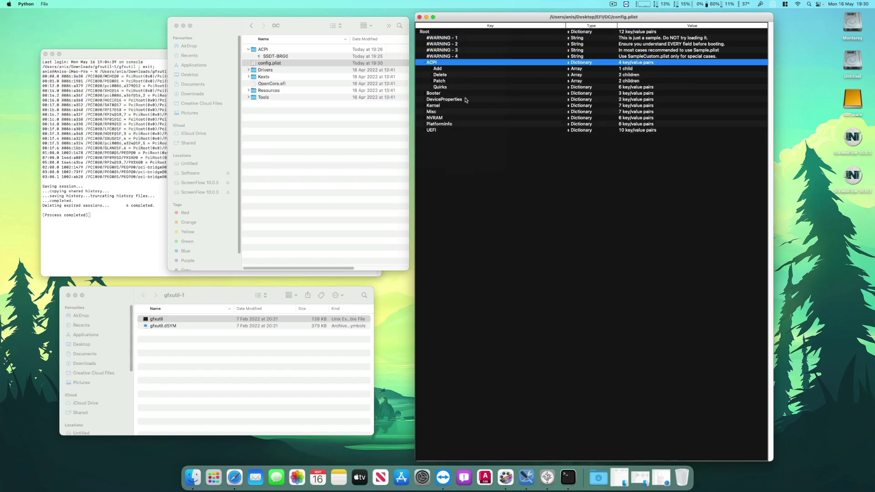
{"action": "left_click", "coordinate": [433, 69]}
{"action": "left_click", "coordinate": [440, 75]}
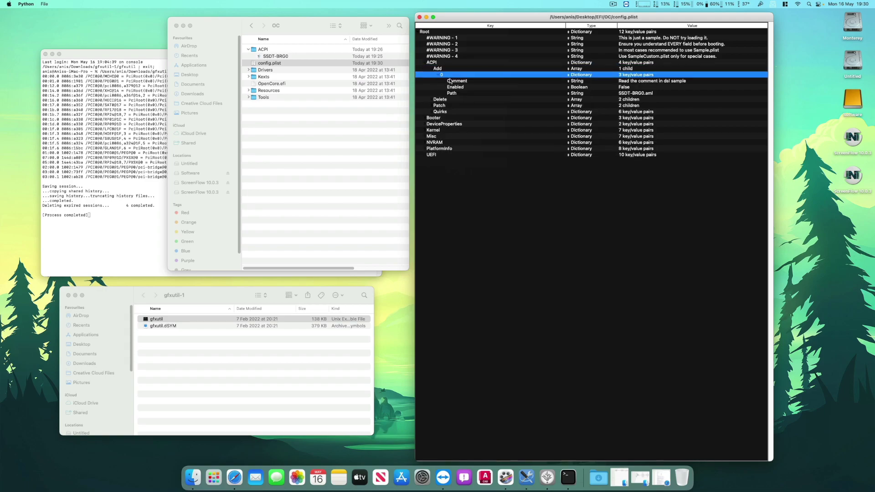
{"action": "left_click", "coordinate": [631, 88]}
{"action": "left_click", "coordinate": [622, 88]}
{"action": "left_click", "coordinate": [621, 90]}
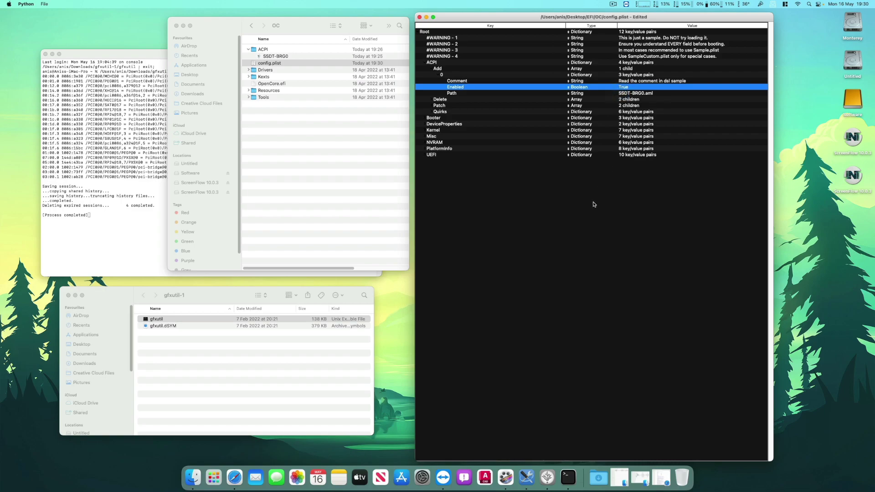
Step: Review the GPU path with its device-id and model under DeviceProperties > Add, and the SSDT entry under ACPI > Add, widening the Key column
{"action": "left_click", "coordinate": [425, 123]}
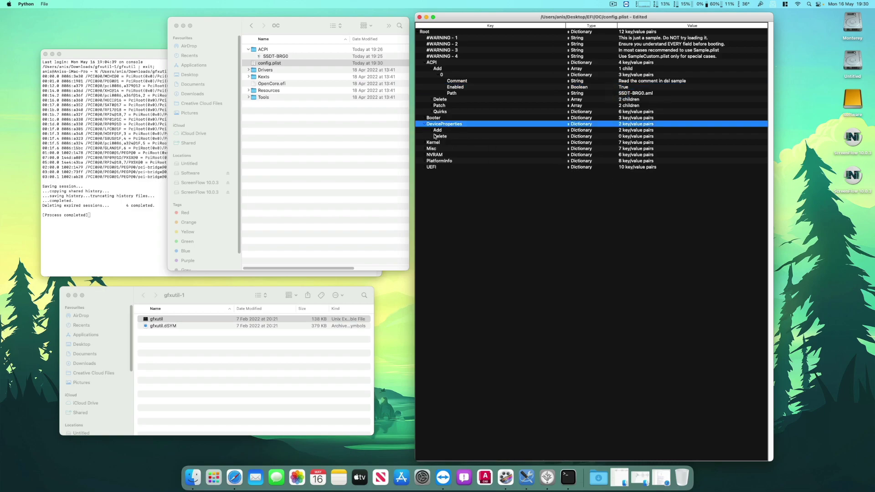
{"action": "left_click", "coordinate": [431, 131]}
{"action": "left_click", "coordinate": [439, 143]}
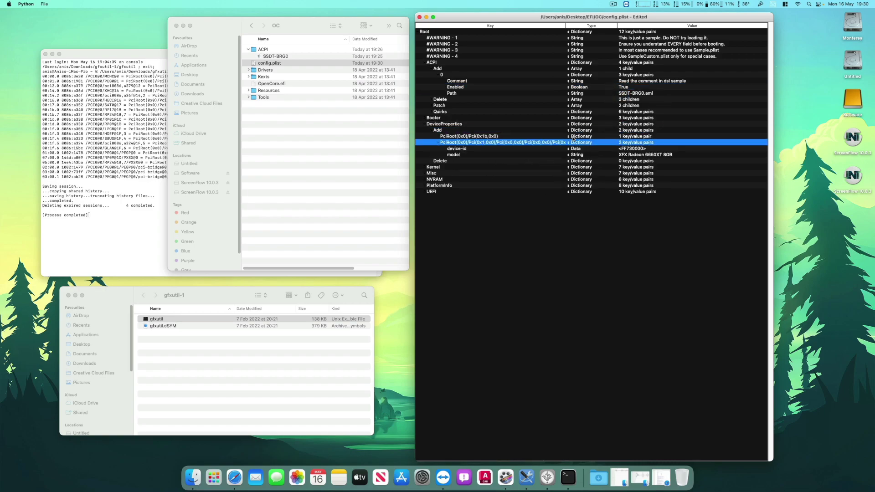
{"action": "left_click_drag", "start_coordinate": [567, 27], "coordinate": [592, 28]}
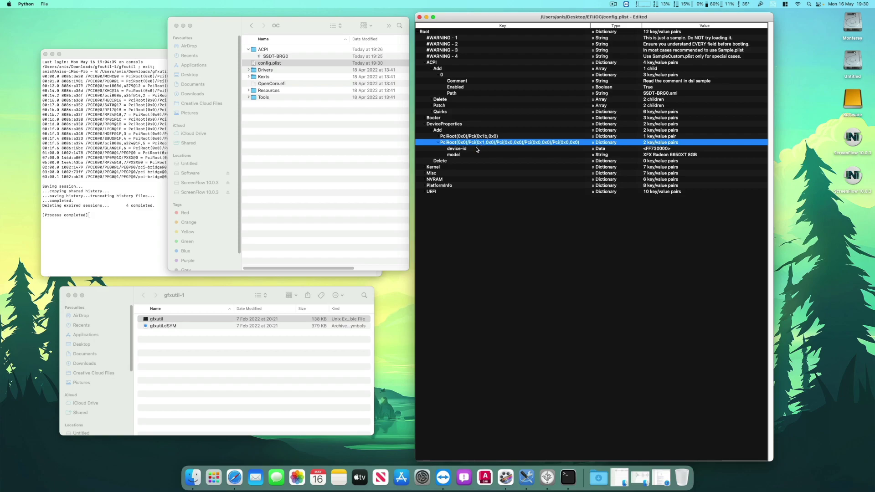
{"action": "left_click", "coordinate": [651, 155]}
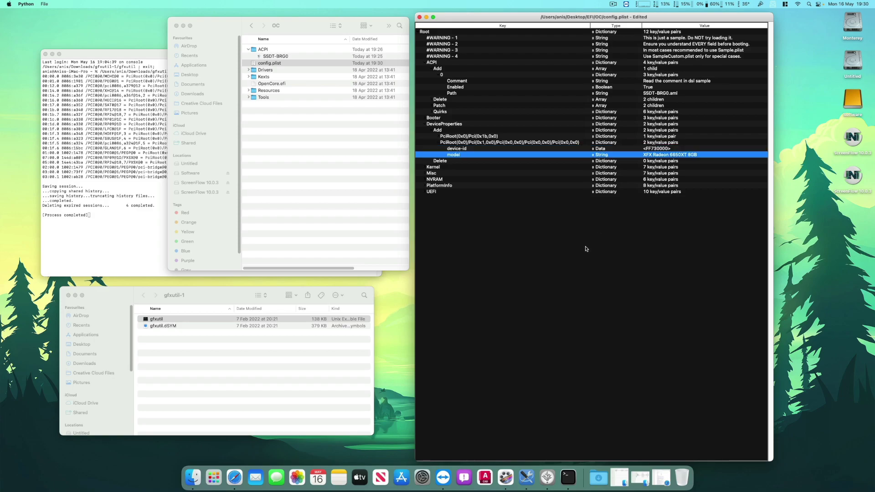
{"action": "scroll", "coordinate": [533, 59], "scroll_direction": "down", "scroll_amount": 1}
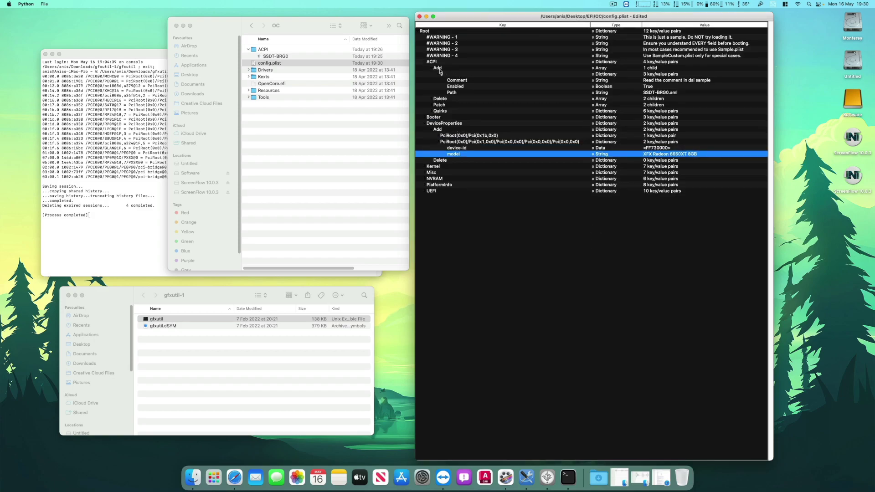
{"action": "left_click", "coordinate": [429, 69]}
{"action": "left_click", "coordinate": [429, 69]}
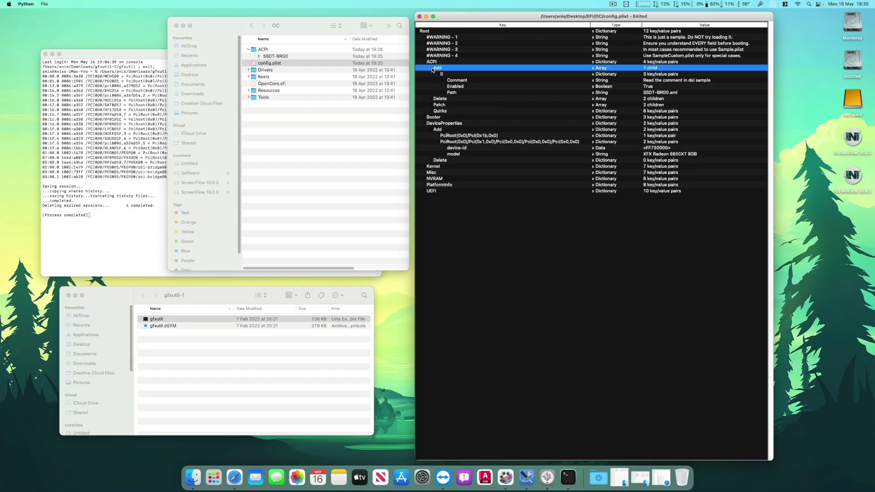
{"action": "left_click", "coordinate": [679, 94]}
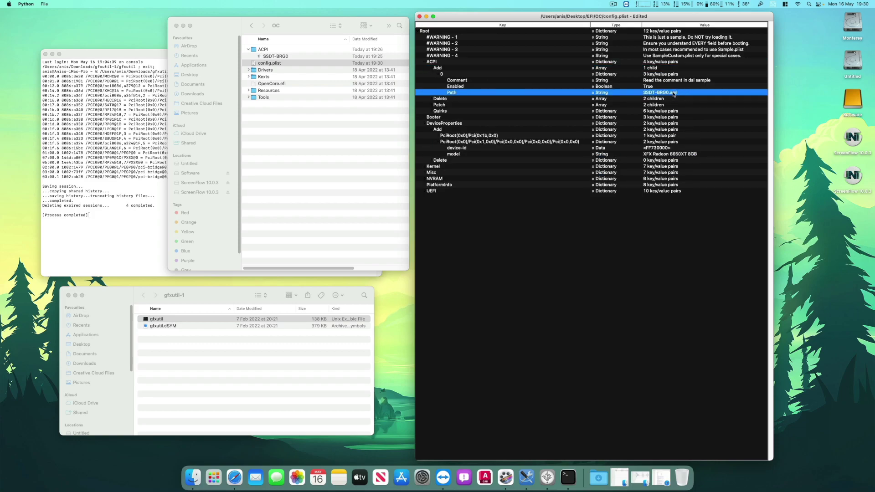
{"action": "left_click", "coordinate": [664, 149]}
{"action": "left_click", "coordinate": [661, 155]}
{"action": "left_click", "coordinate": [660, 149]}
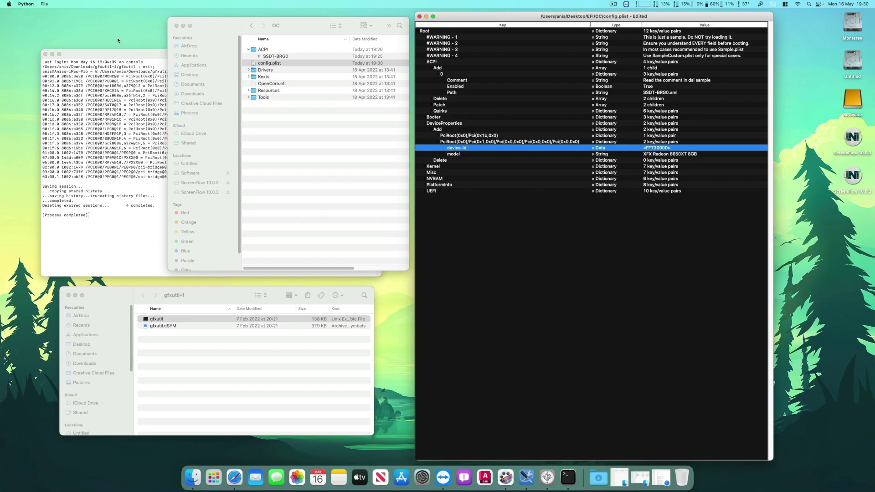
Step: Close the OC folder window, the gfxutil terminal output and the gfxutil-1 folder window
{"action": "left_click", "coordinate": [177, 26]}
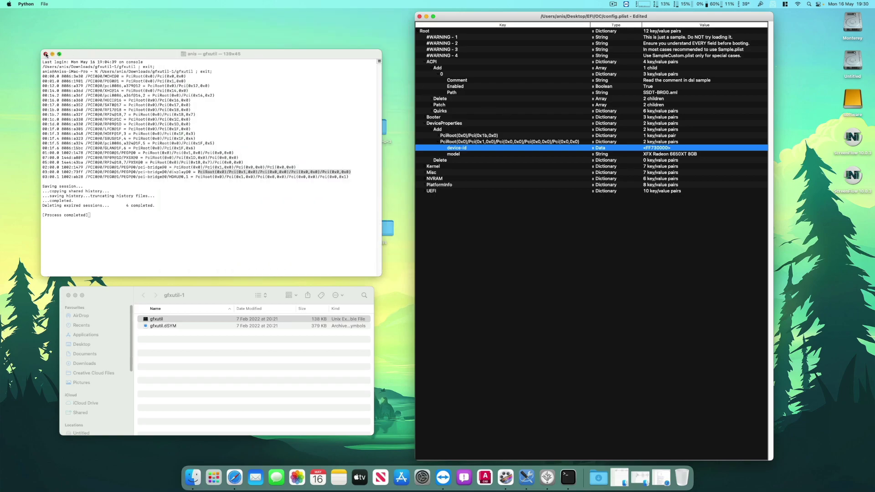
{"action": "left_click", "coordinate": [45, 54]}
{"action": "left_click", "coordinate": [68, 295]}
Step: Close the config.plist editor window
{"action": "left_click_drag", "start_coordinate": [484, 19], "coordinate": [493, 13]}
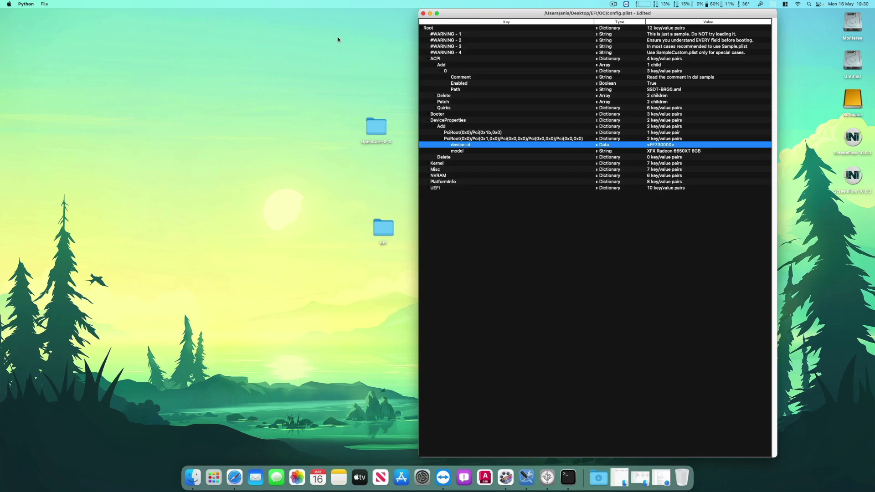
{"action": "left_click", "coordinate": [423, 14]}
{"action": "left_click", "coordinate": [431, 157]}
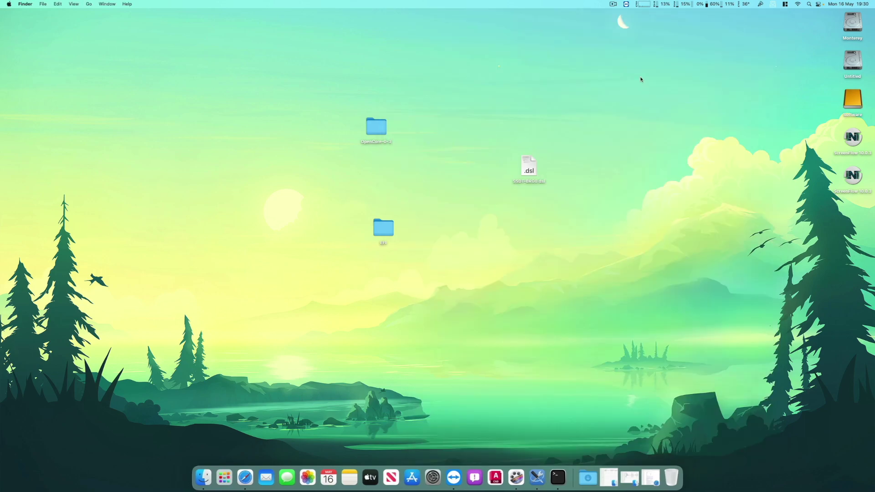